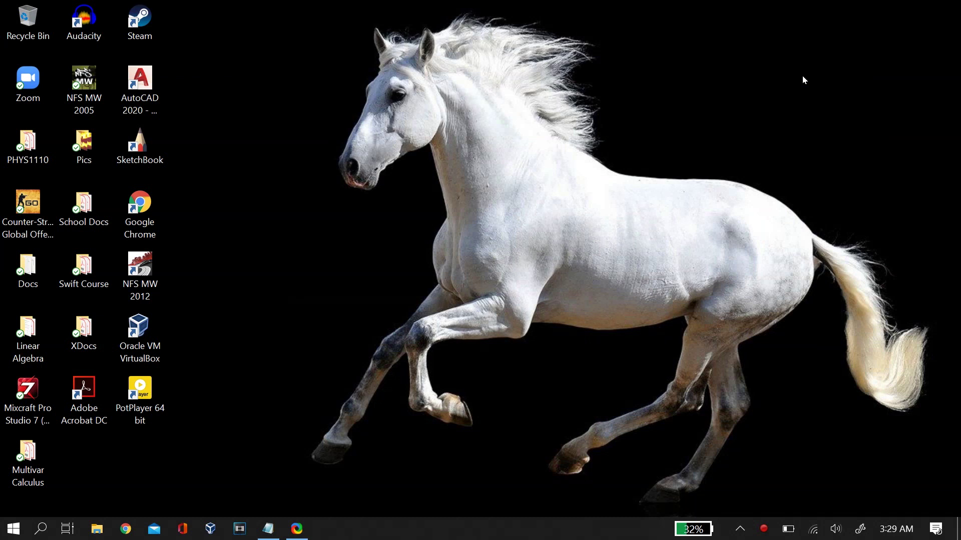
# Step: Open Settings and check that camera access for this device is on in camera privacy settings
pyautogui.click(40, 529)
pyautogui.write('settings')
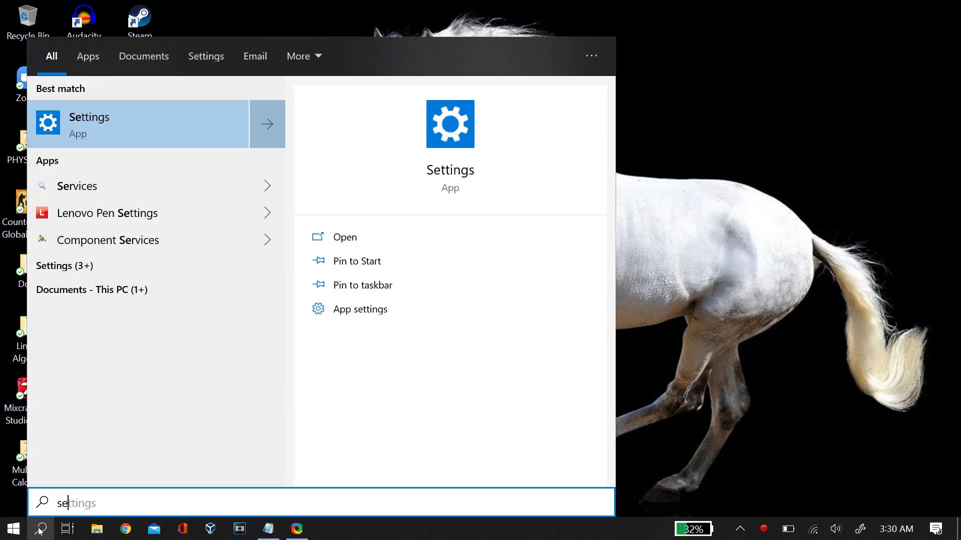
pyautogui.press('Return')
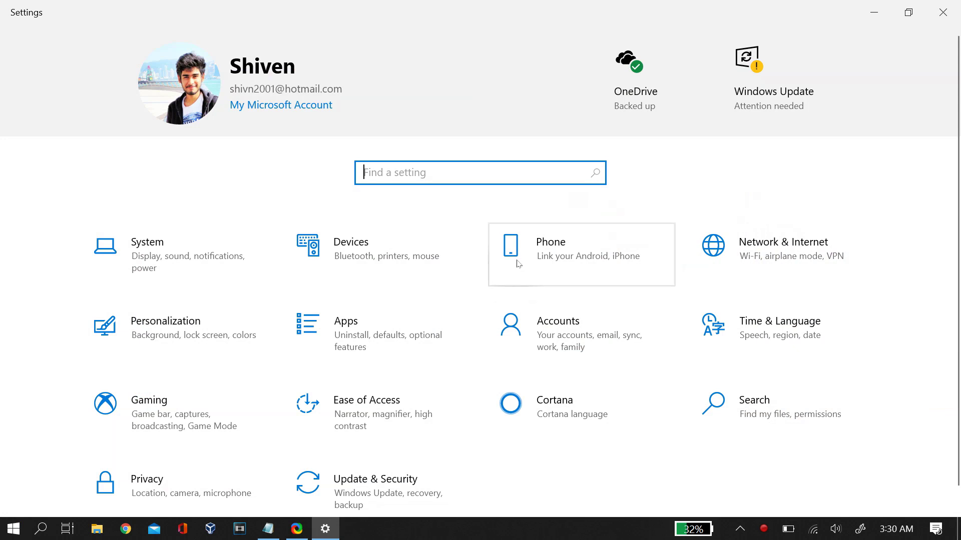
pyautogui.write('priv')
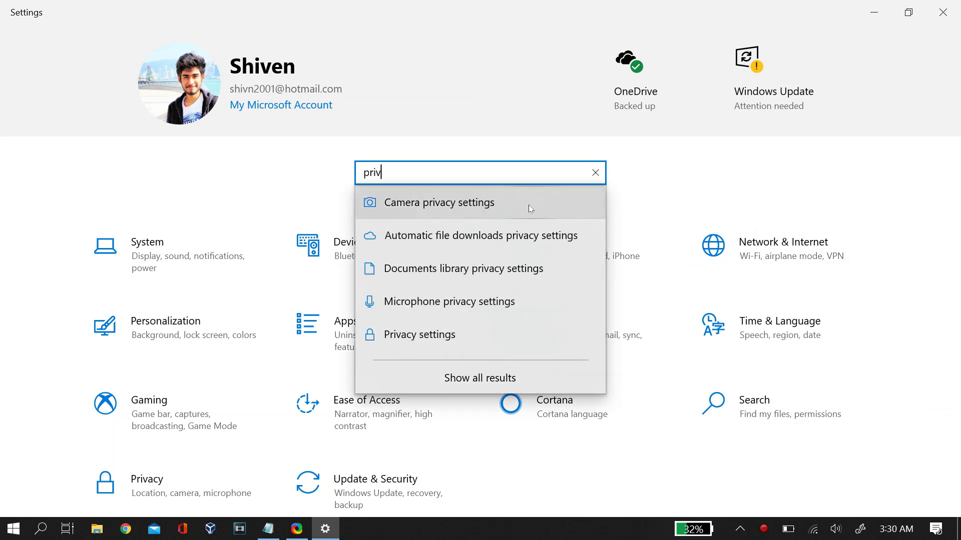
pyautogui.click(529, 205)
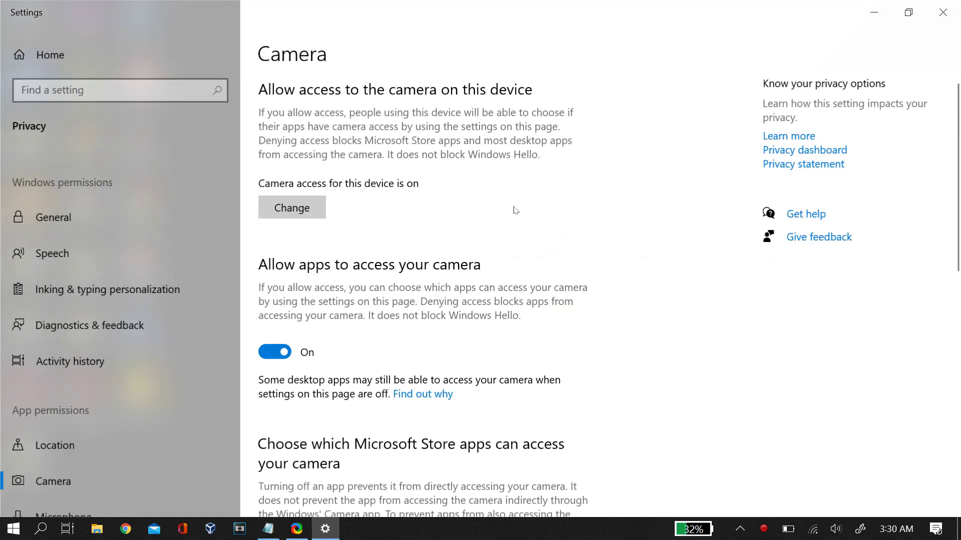
pyautogui.click(291, 207)
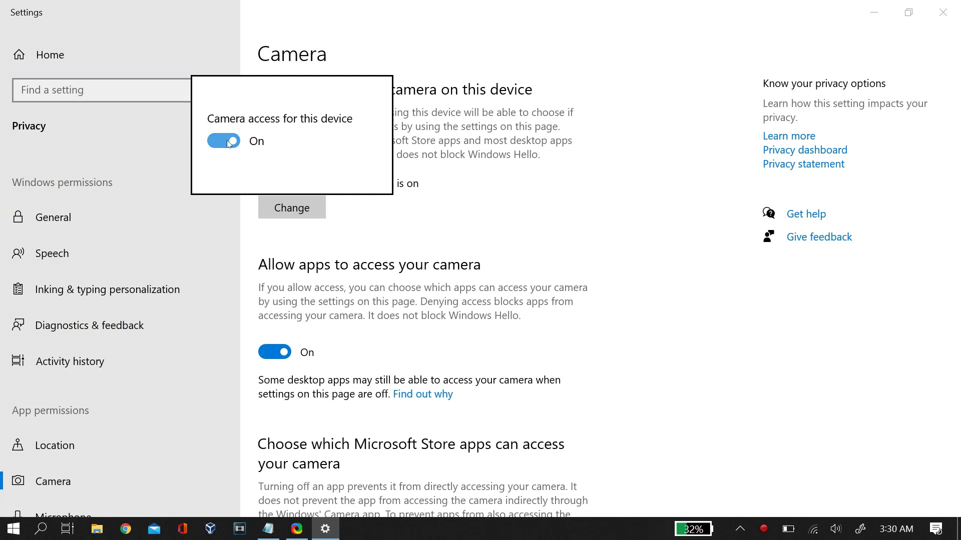
pyautogui.click(395, 258)
# Step: Look over the rest of the camera privacy page, then close Settings
pyautogui.scroll(-2, 395, 258)
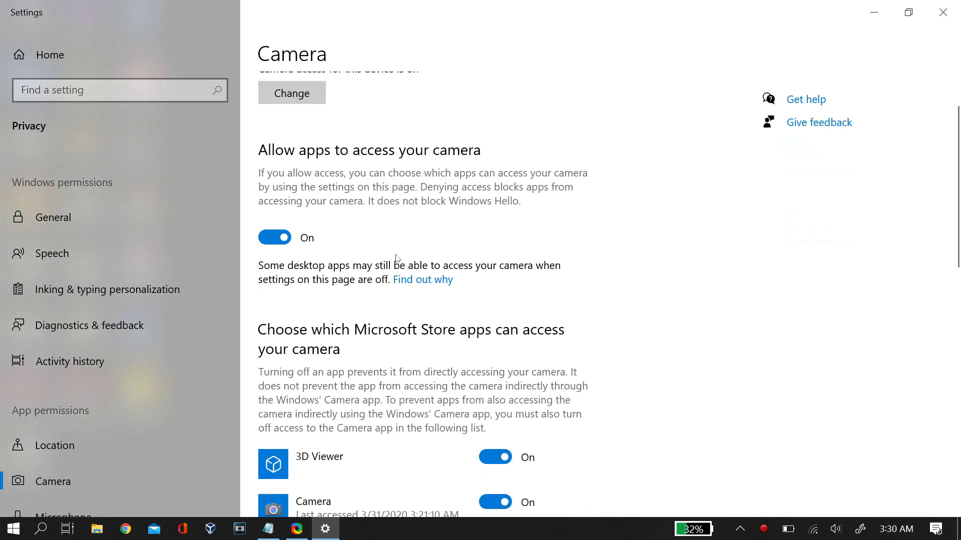
pyautogui.scroll(-10, 323, 277)
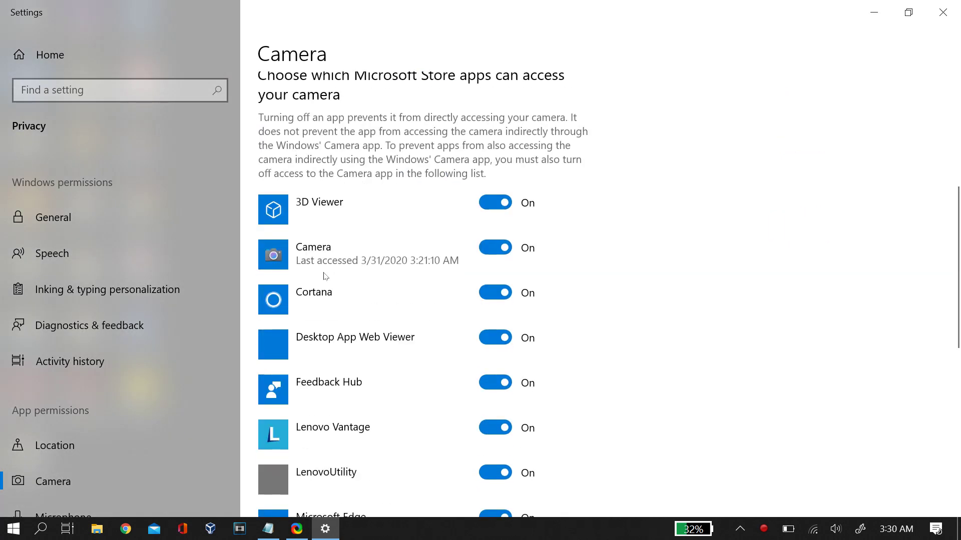
pyautogui.scroll(-3, 325, 279)
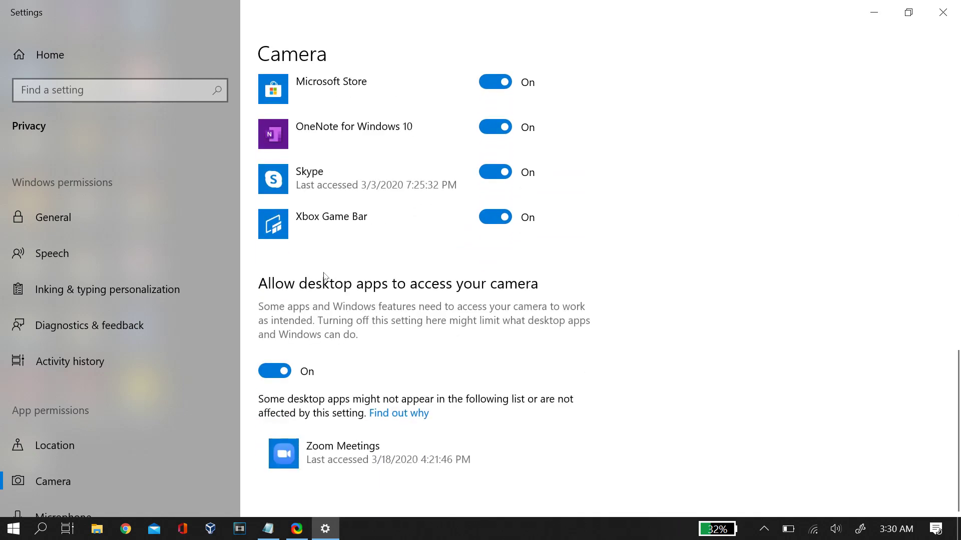
pyautogui.scroll(15, 367, 212)
pyautogui.click(943, 12)
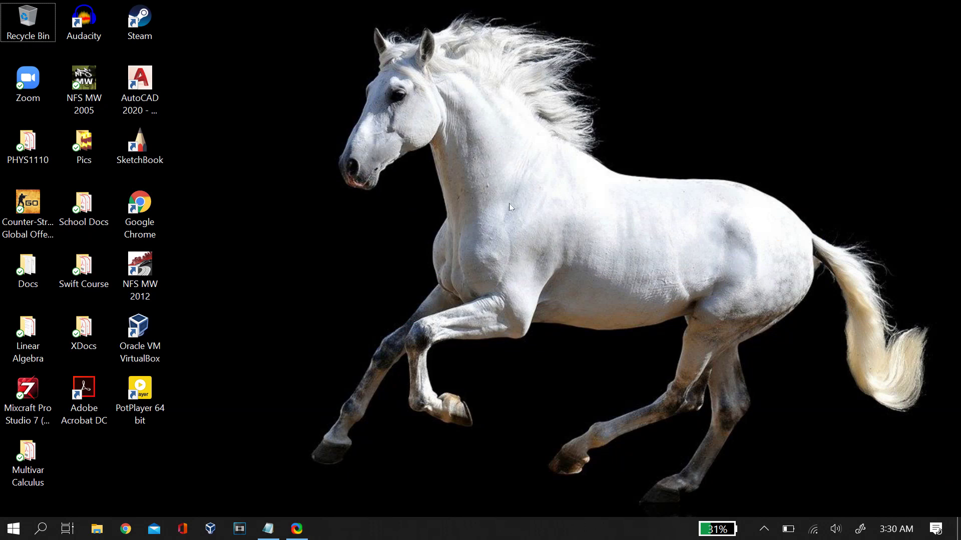
# Step: Open the Camera app's settings page from search and allow it to use location
pyautogui.click(40, 528)
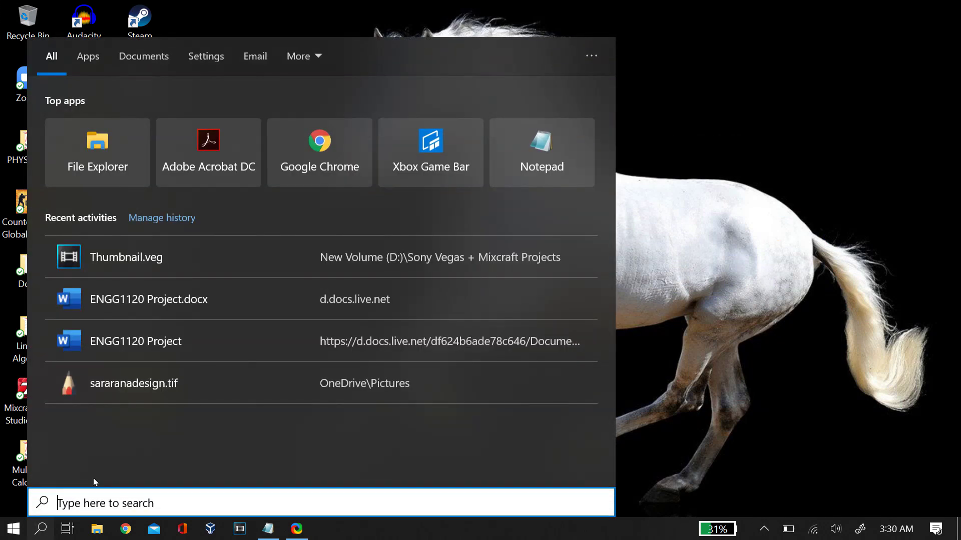
pyautogui.write('cam')
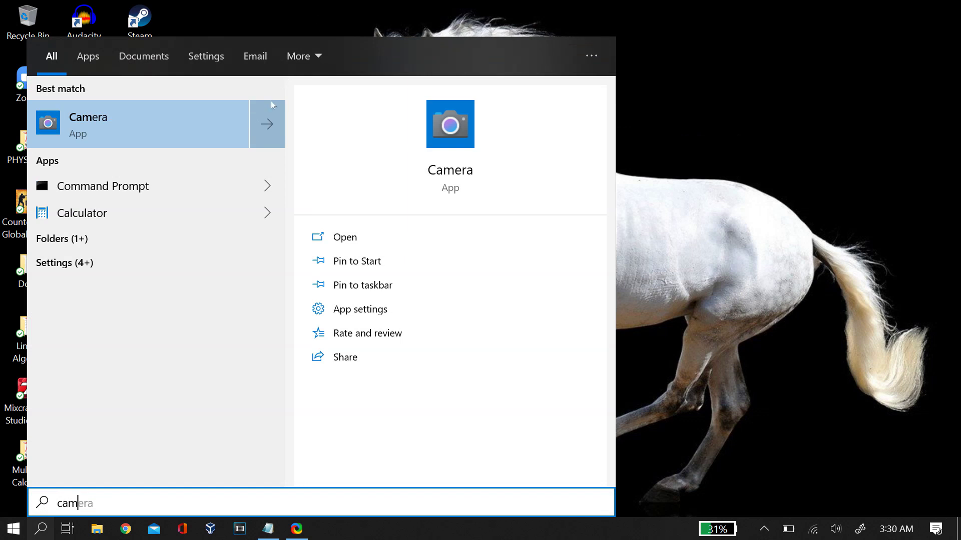
pyautogui.rightClick(195, 121)
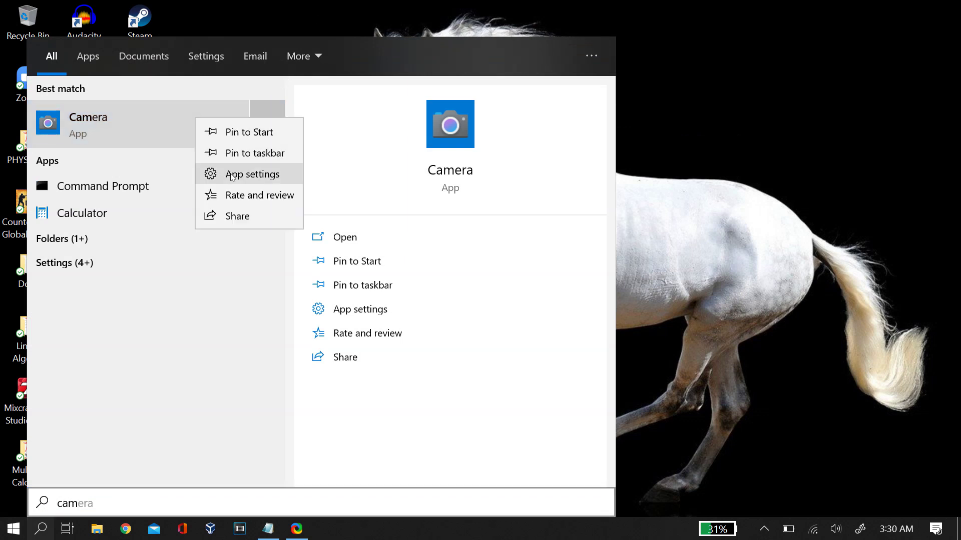
pyautogui.press('Escape')
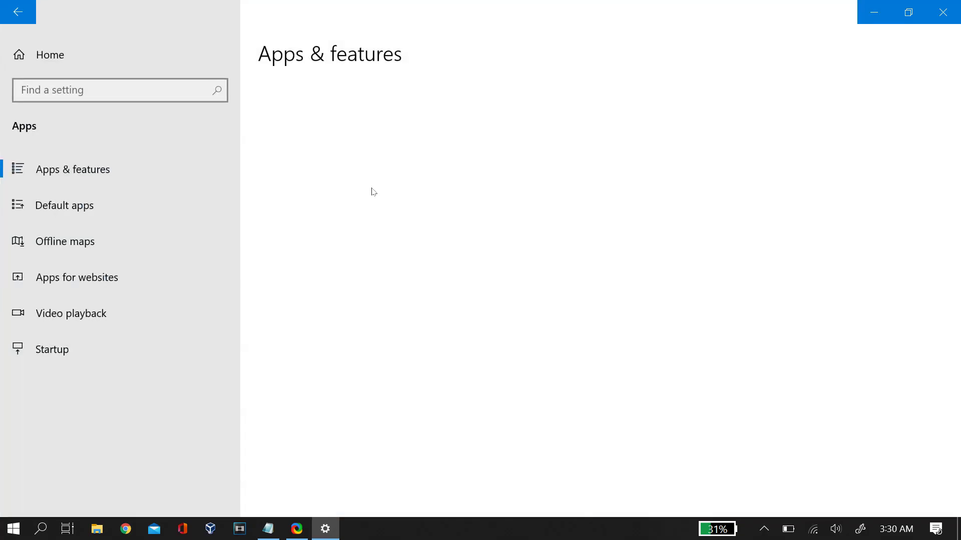
pyautogui.scroll(-2, 212, 257)
pyautogui.click(27, 245)
# Step: Reset the Camera app, confirming deletion of its data
pyautogui.scroll(2, 188, 225)
pyautogui.scroll(-3, 190, 226)
pyautogui.scroll(-8, 188, 226)
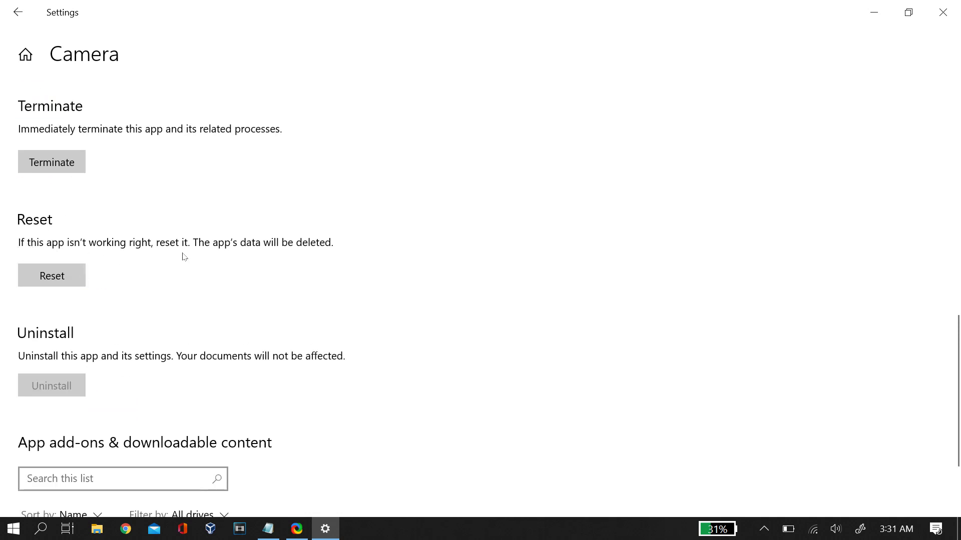
pyautogui.click(61, 279)
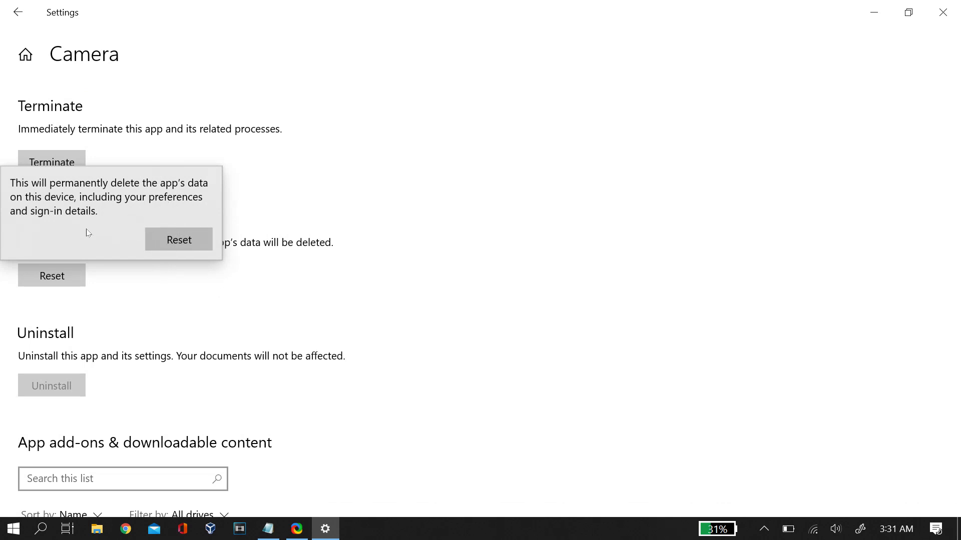
pyautogui.click(174, 241)
pyautogui.scroll(-2, 220, 305)
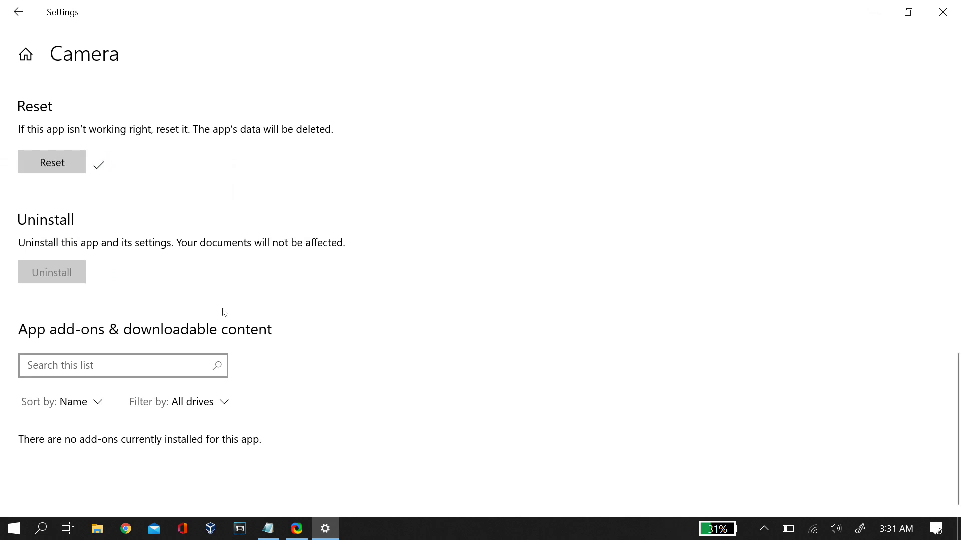
pyautogui.scroll(14, 224, 312)
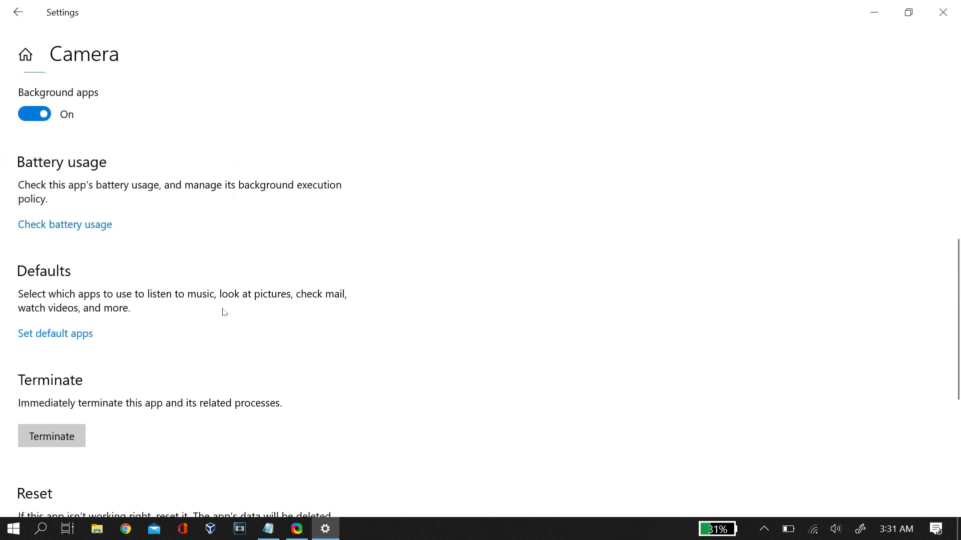
pyautogui.scroll(-15, 224, 312)
pyautogui.scroll(8, 224, 312)
pyautogui.scroll(7, 224, 313)
# Step: Close Settings, open Device Manager via 'dev', and select Integrated Camera under Cameras
pyautogui.click(943, 12)
pyautogui.click(42, 529)
pyautogui.write('dev')
pyautogui.press('Return')
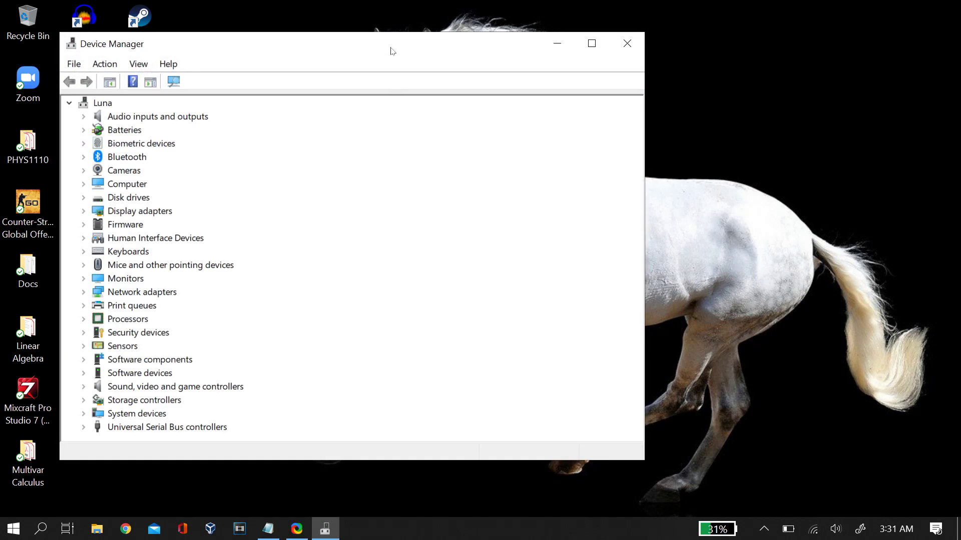
pyautogui.moveTo(389, 48); pyautogui.dragTo(628, 42)
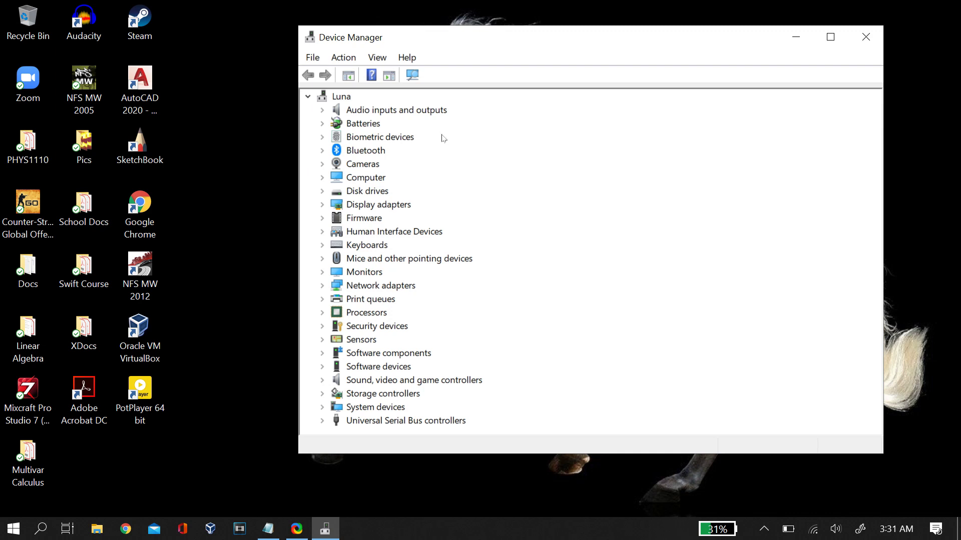
pyautogui.click(322, 165)
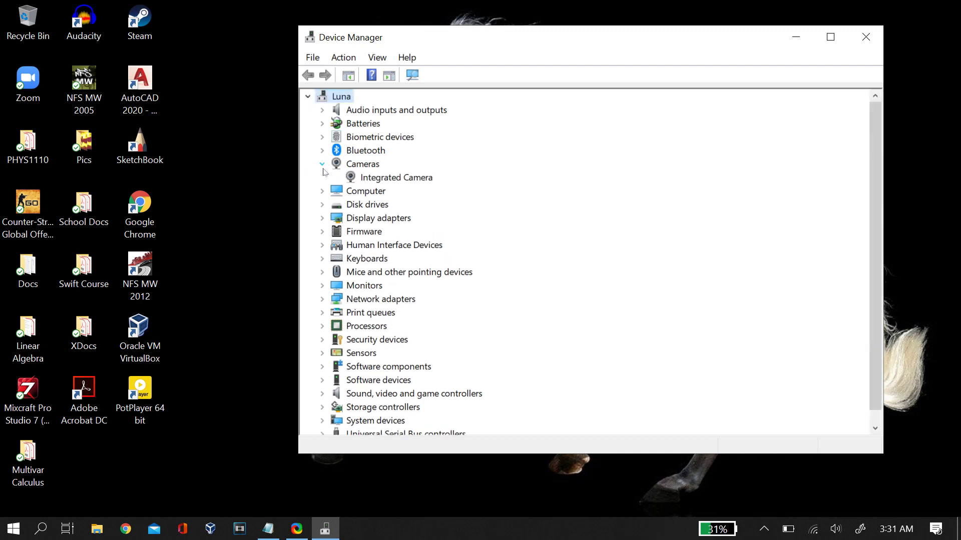
pyautogui.click(323, 168)
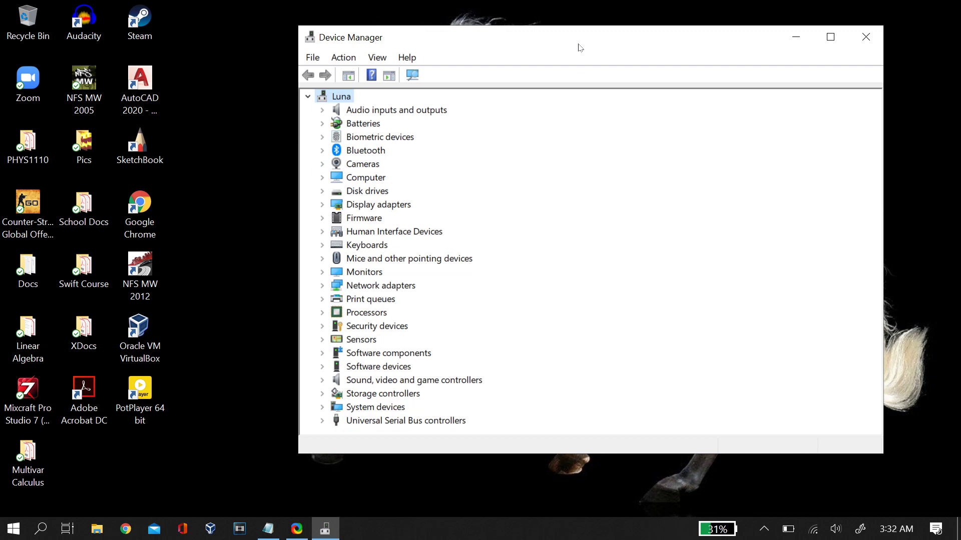
pyautogui.doubleClick(364, 165)
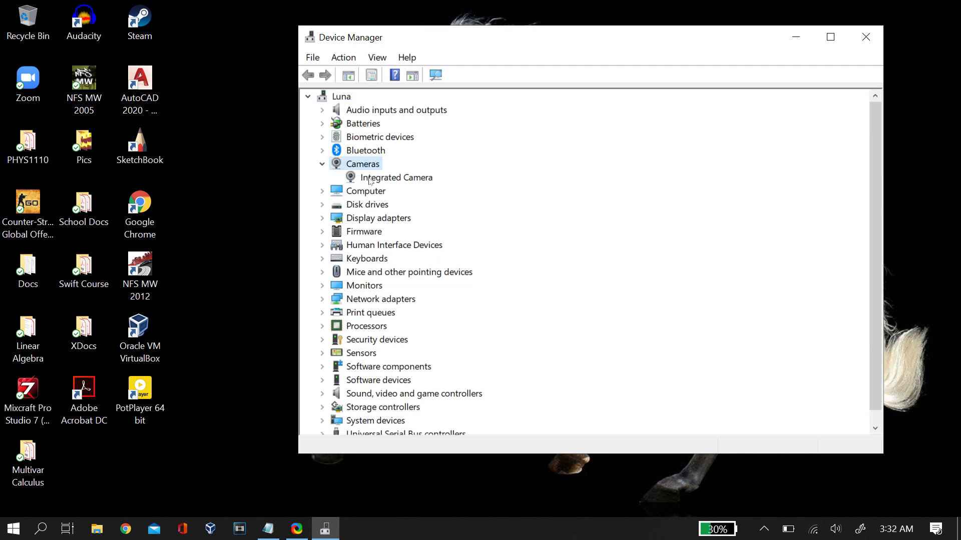
pyautogui.click(371, 180)
# Step: Uninstall the Integrated Camera from its Driver tab, keeping the driver software
pyautogui.doubleClick(371, 180)
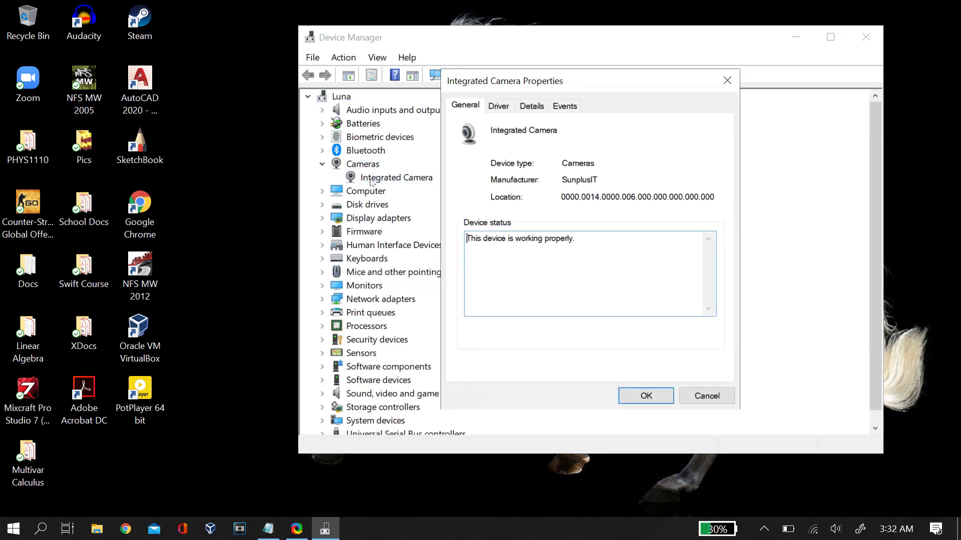
pyautogui.click(504, 107)
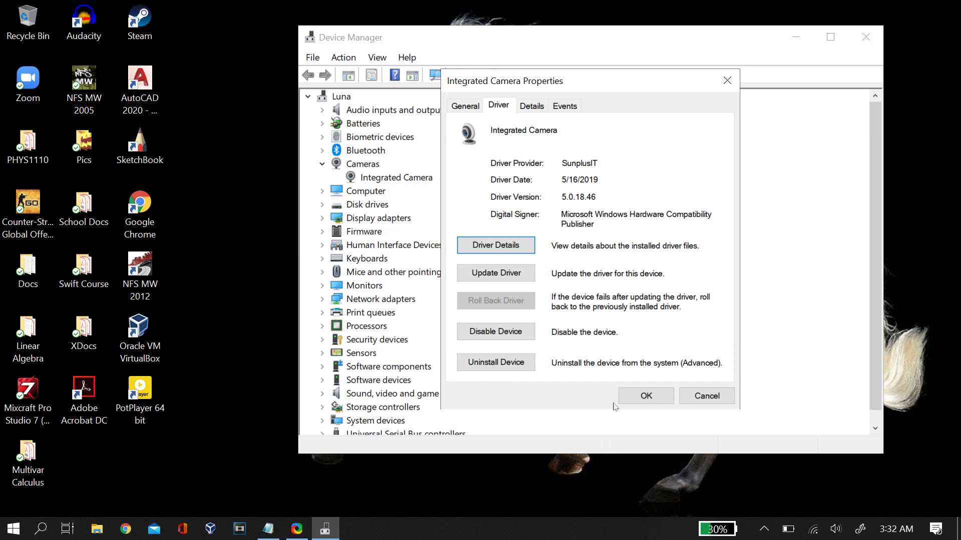
pyautogui.click(510, 363)
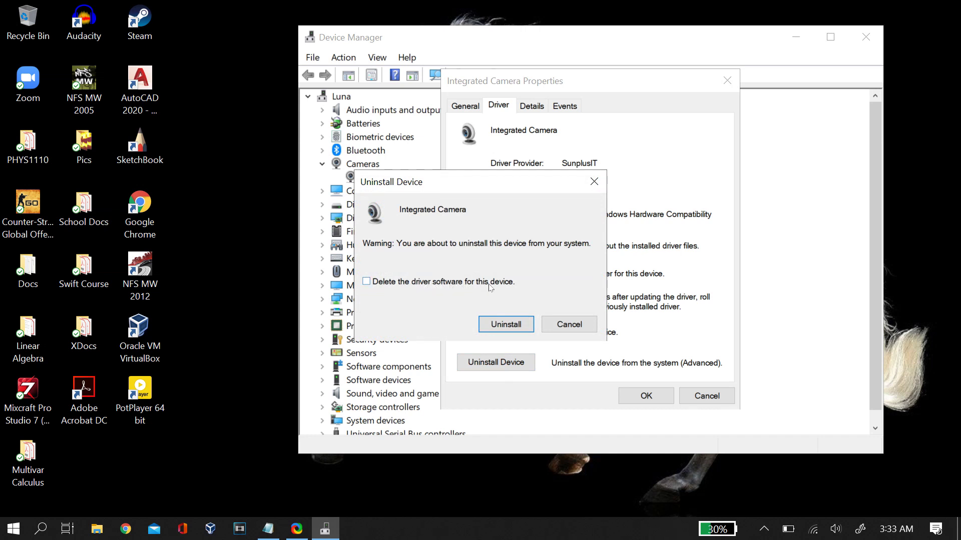
pyautogui.click(509, 326)
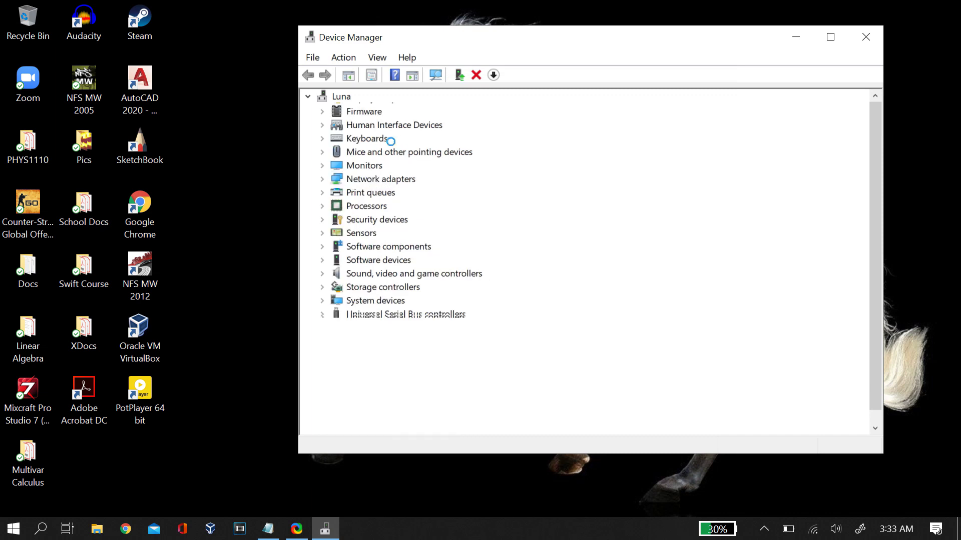
# Step: Scan for hardware changes so the Integrated Camera is redetected under Cameras
pyautogui.click(344, 58)
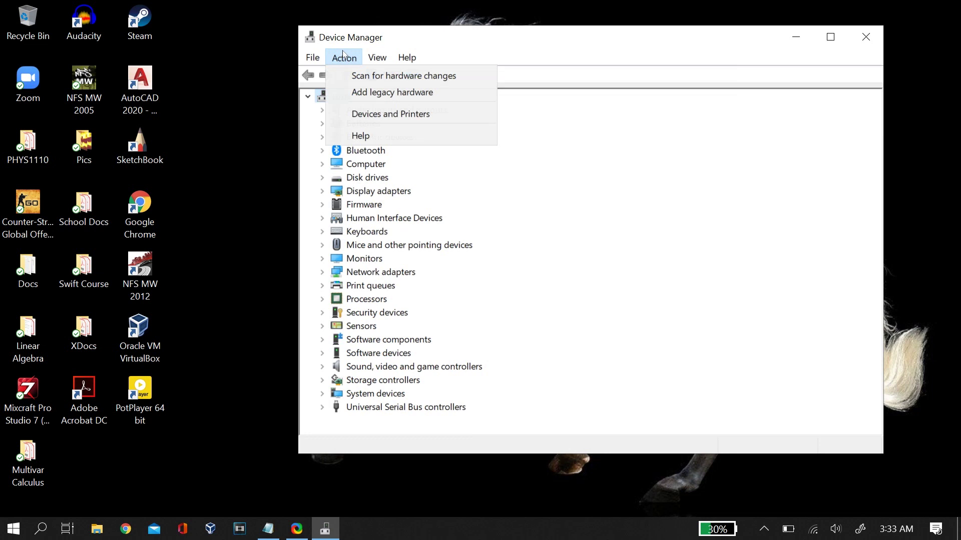
pyautogui.click(356, 71)
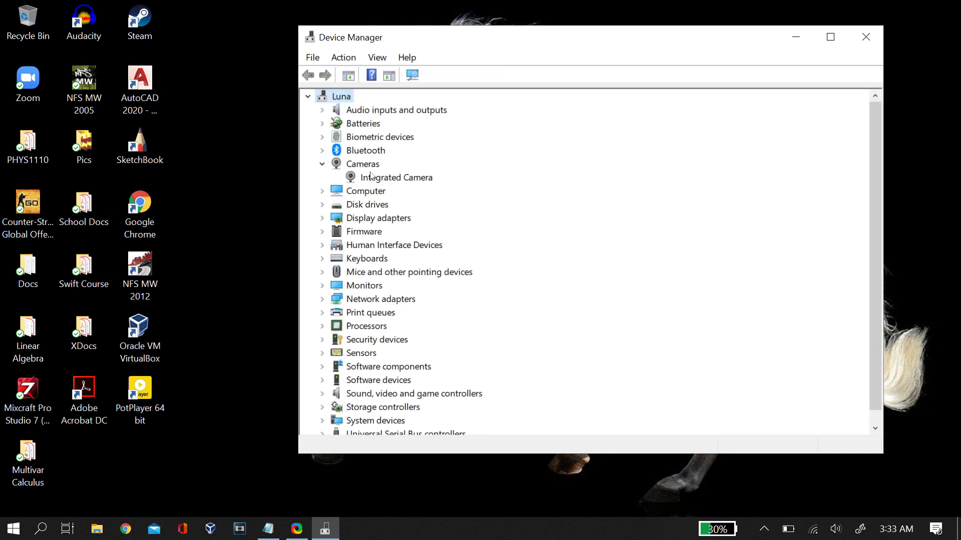
# Step: Search automatically for a newer Integrated Camera driver; SunplusIT 5.0.18.46 is already the best
pyautogui.doubleClick(376, 178)
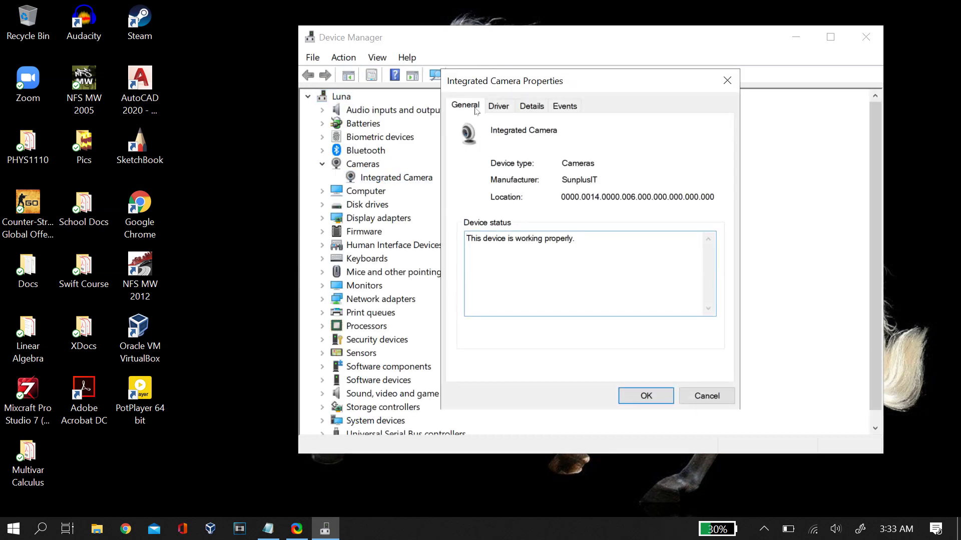
pyautogui.click(504, 105)
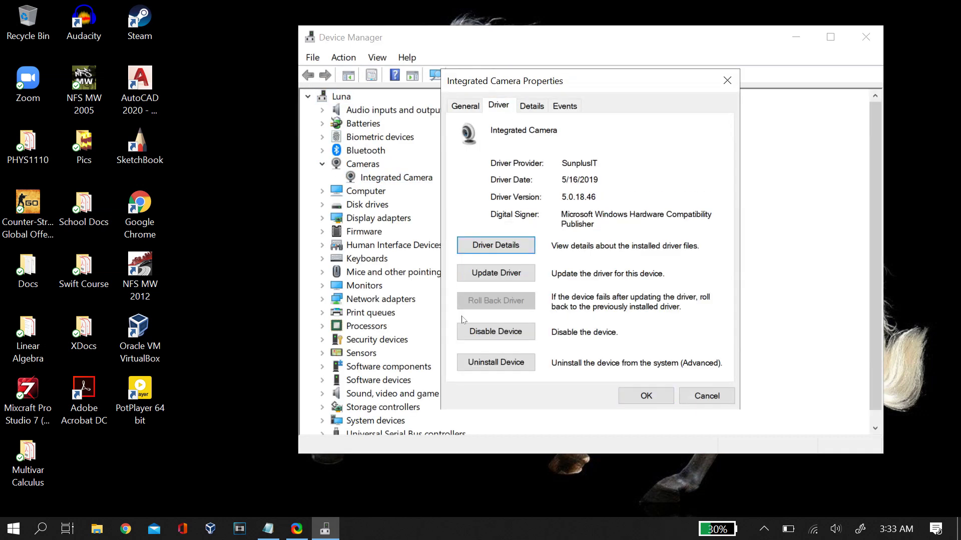
pyautogui.click(500, 275)
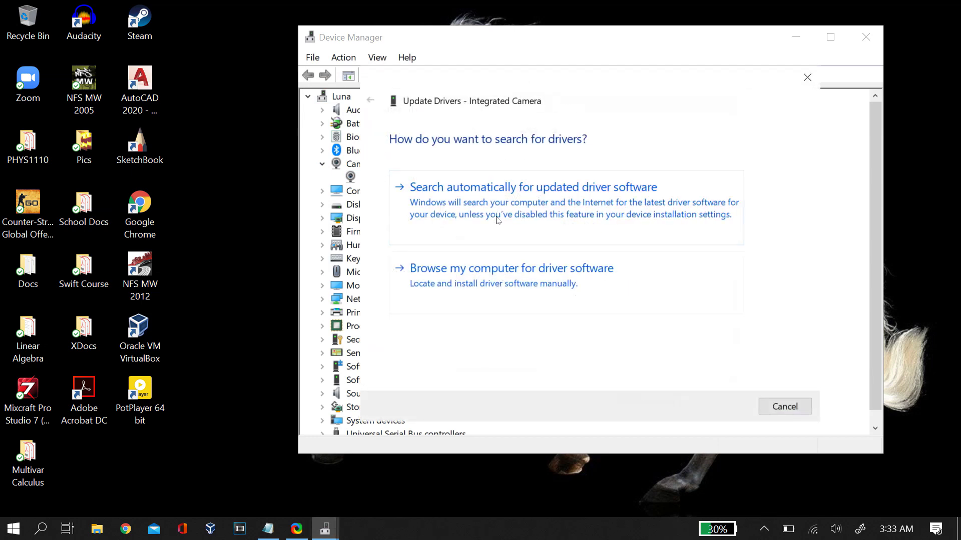
pyautogui.click(498, 220)
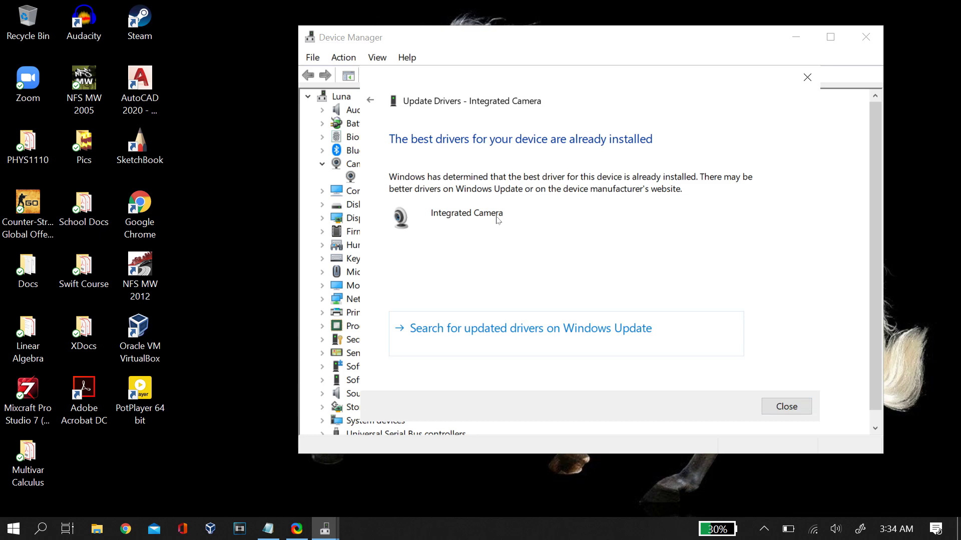
pyautogui.click(782, 406)
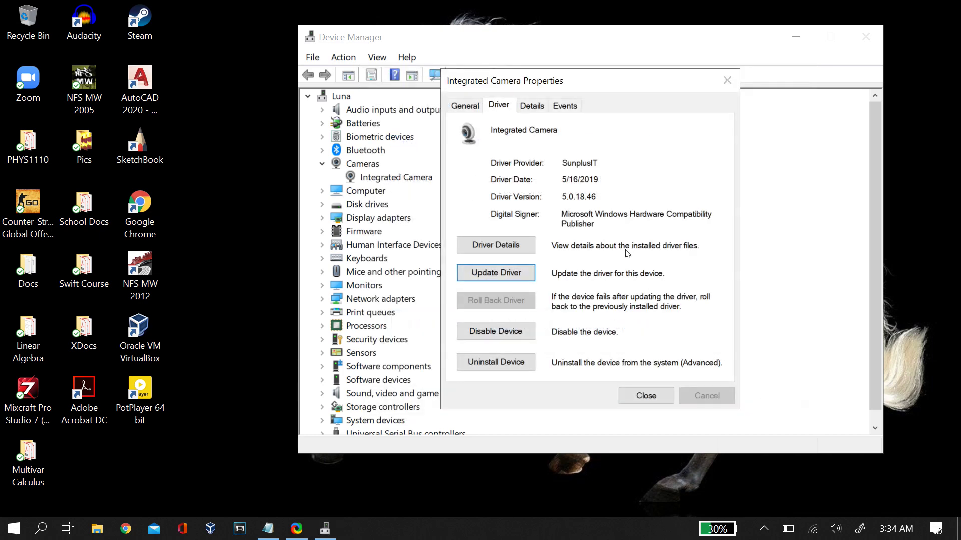
# Step: Uninstall the Integrated Camera with its driver software deleted, then close Device Manager
pyautogui.click(508, 366)
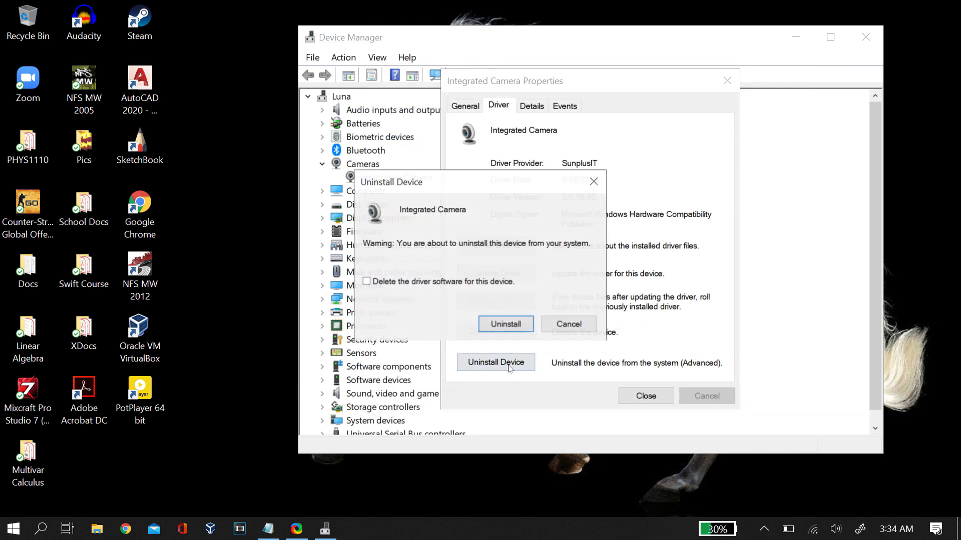
pyautogui.click(381, 282)
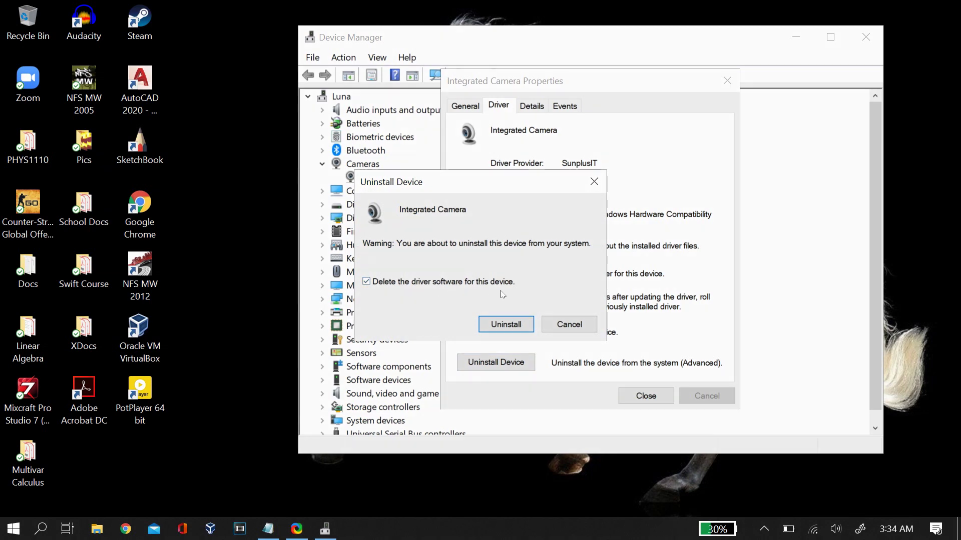
pyautogui.click(505, 325)
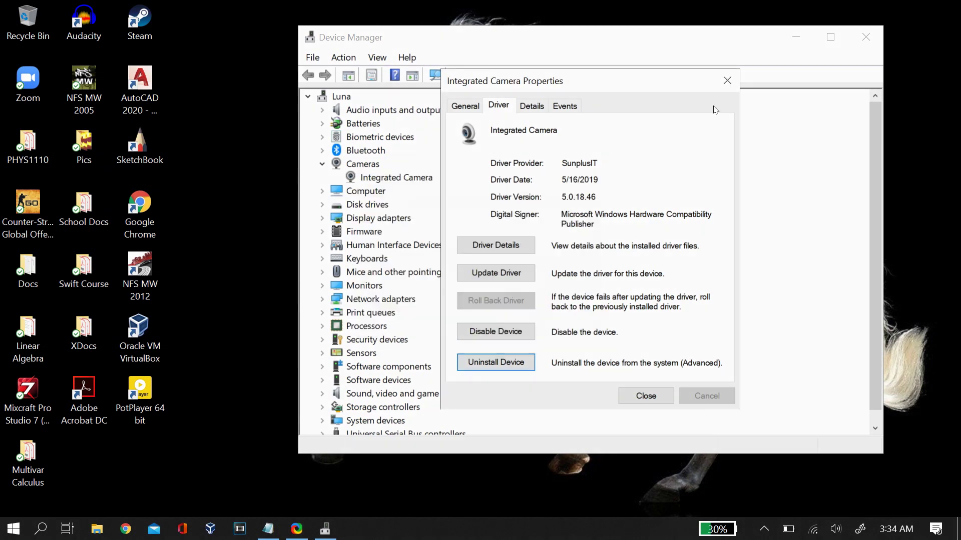
pyautogui.click(727, 81)
pyautogui.click(862, 37)
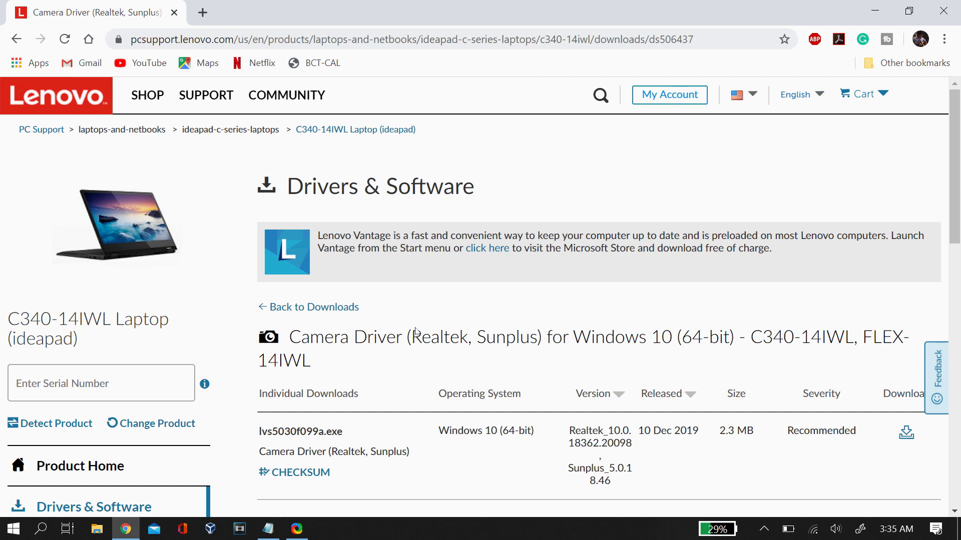
# Step: Scroll through the C340-14IWL Camera Driver (Realtek, Sunplus) download details
pyautogui.scroll(-2, 415, 330)
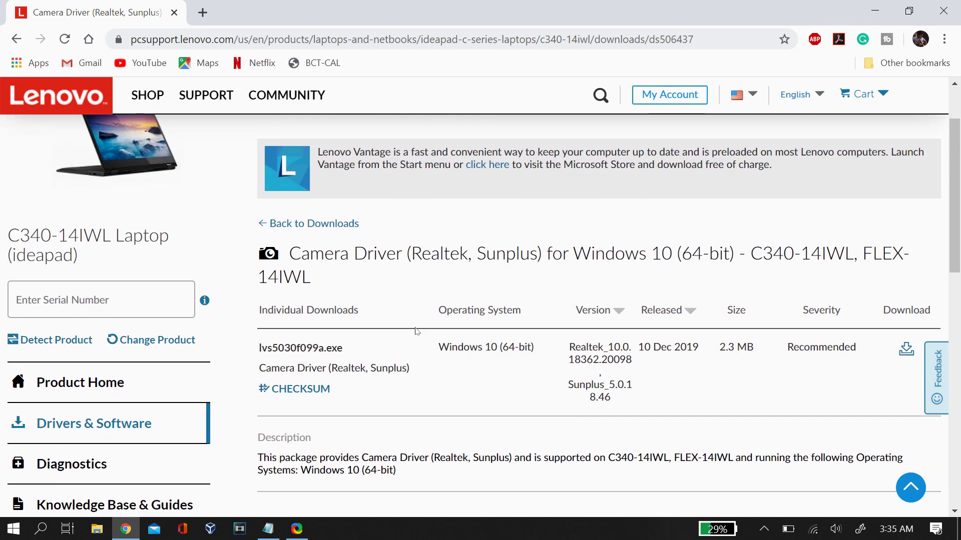
pyautogui.scroll(1, 415, 330)
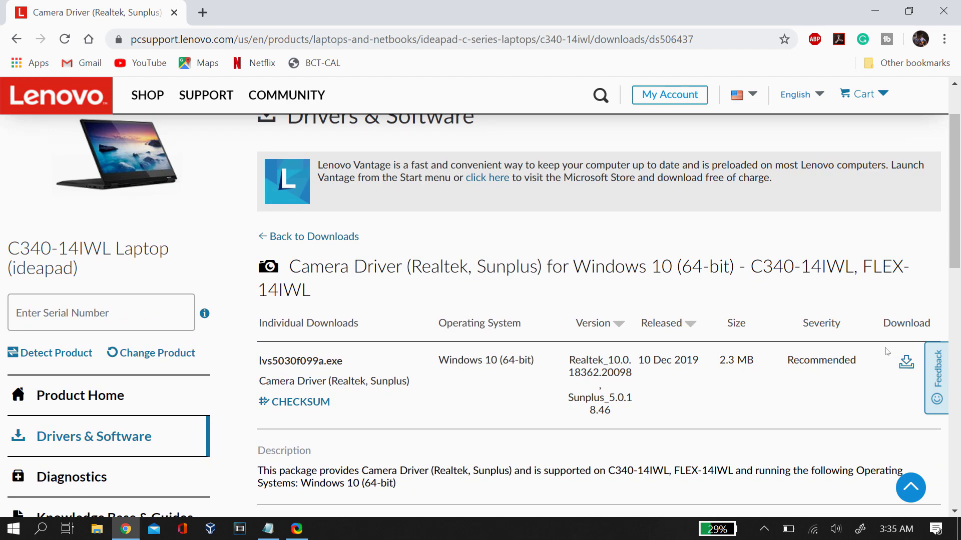
pyautogui.scroll(2, 886, 351)
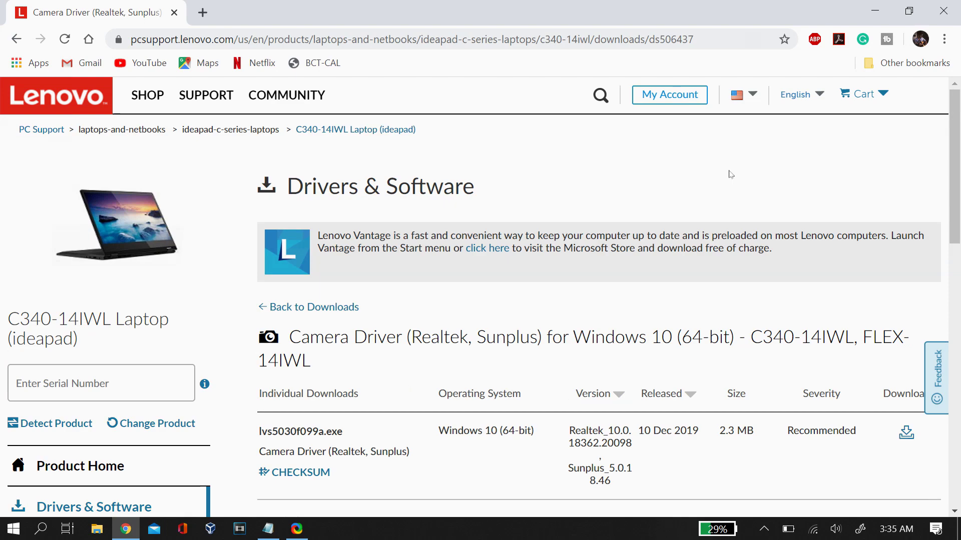
pyautogui.scroll(-2, 730, 173)
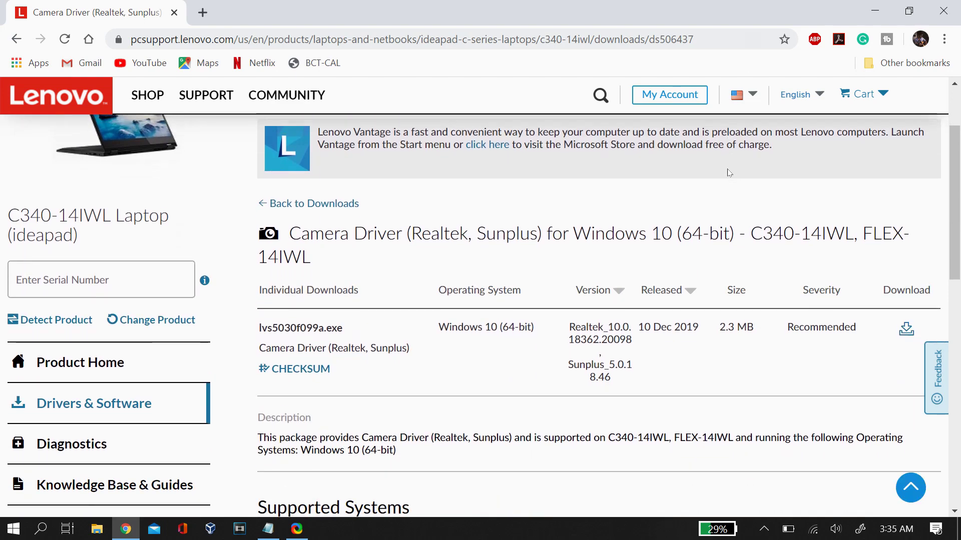
pyautogui.scroll(2, 730, 173)
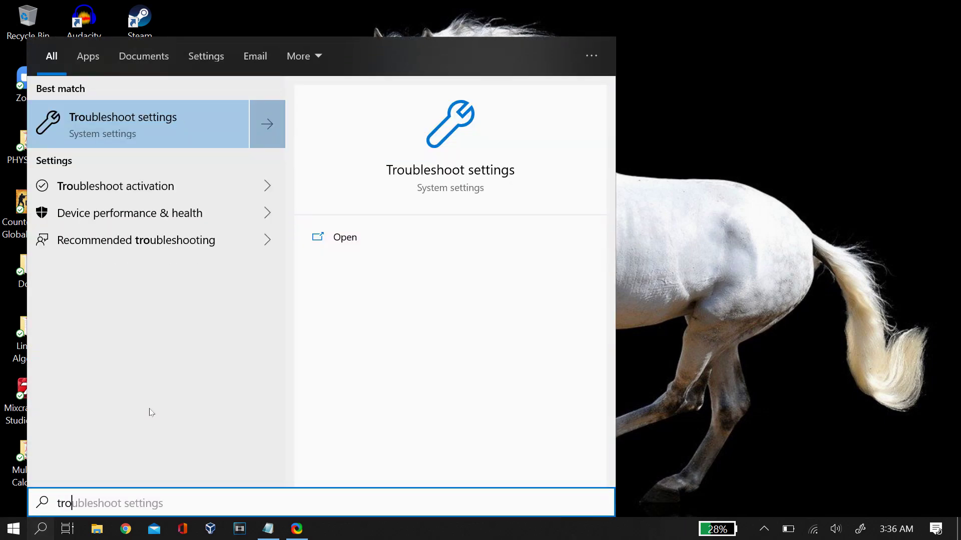
pyautogui.press('Return')
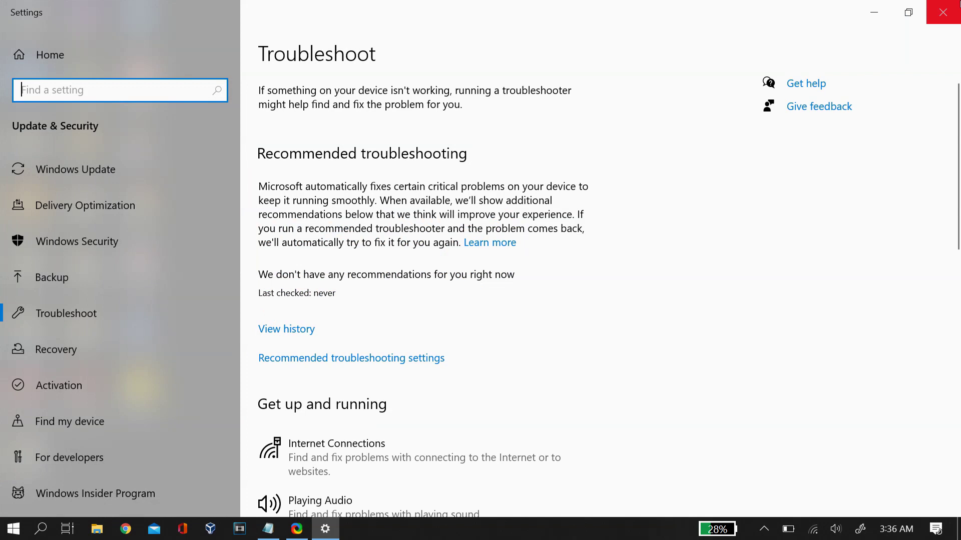
# Step: Run the Windows Store Apps troubleshooter and close its results
pyautogui.scroll(-3, 566, 367)
pyautogui.scroll(-10, 562, 360)
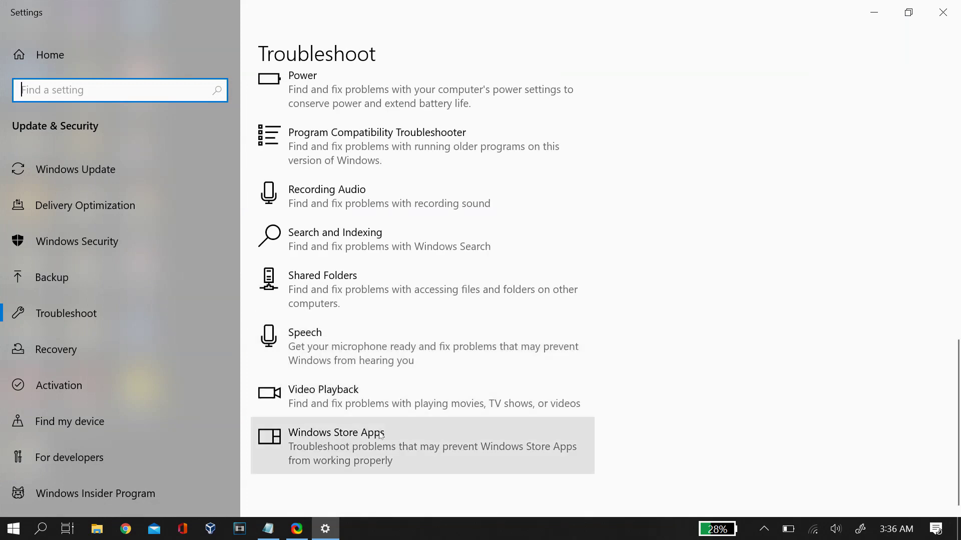
pyautogui.click(340, 441)
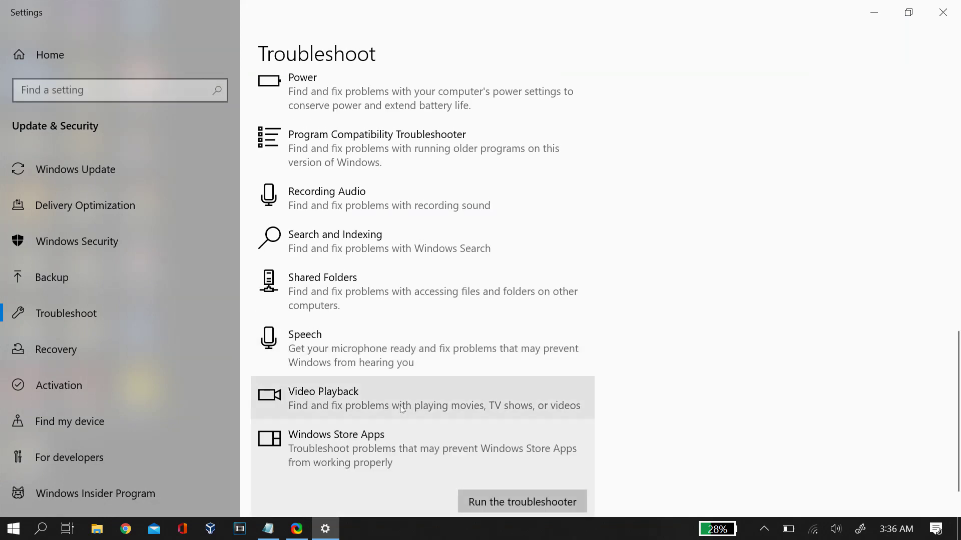
pyautogui.click(516, 497)
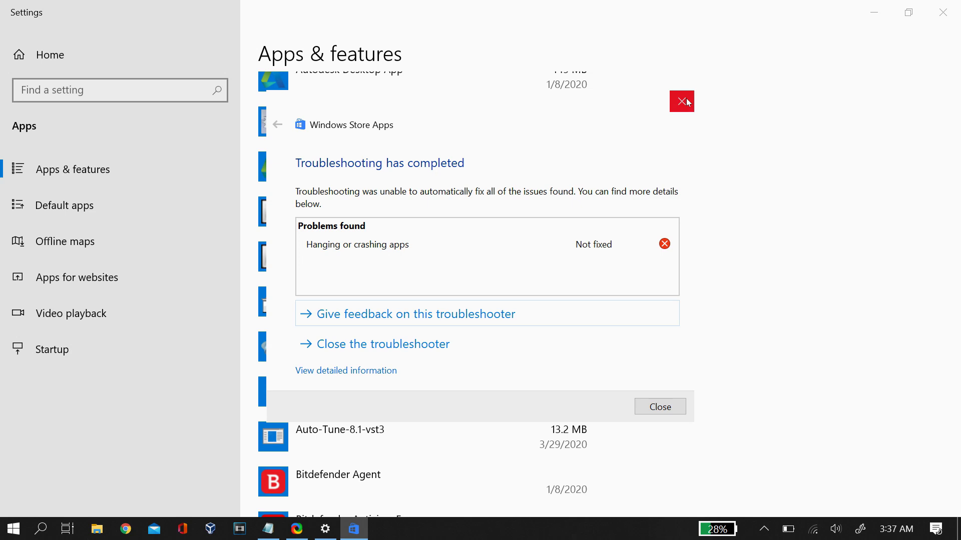
pyautogui.click(682, 102)
# Step: Close the Settings window
pyautogui.scroll(10, 711, 150)
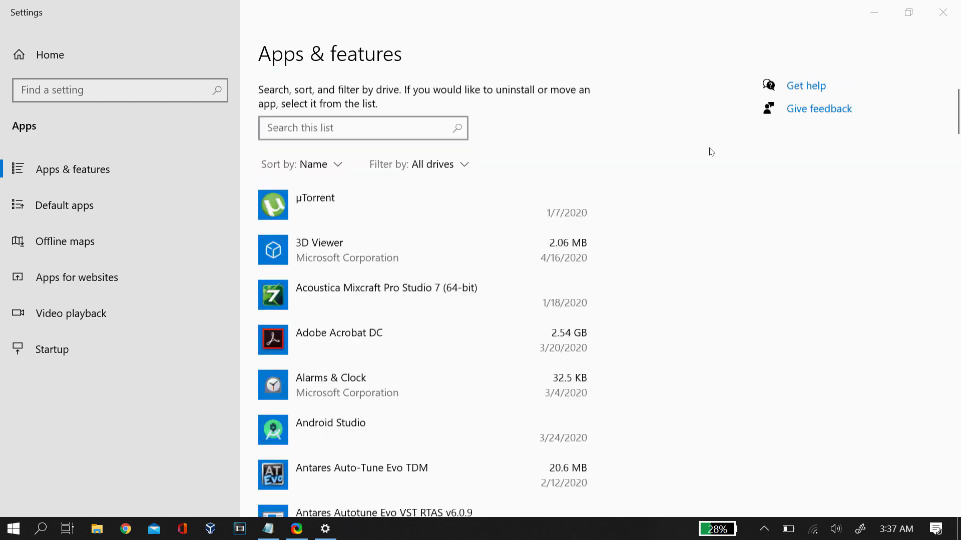
pyautogui.scroll(-1, 711, 152)
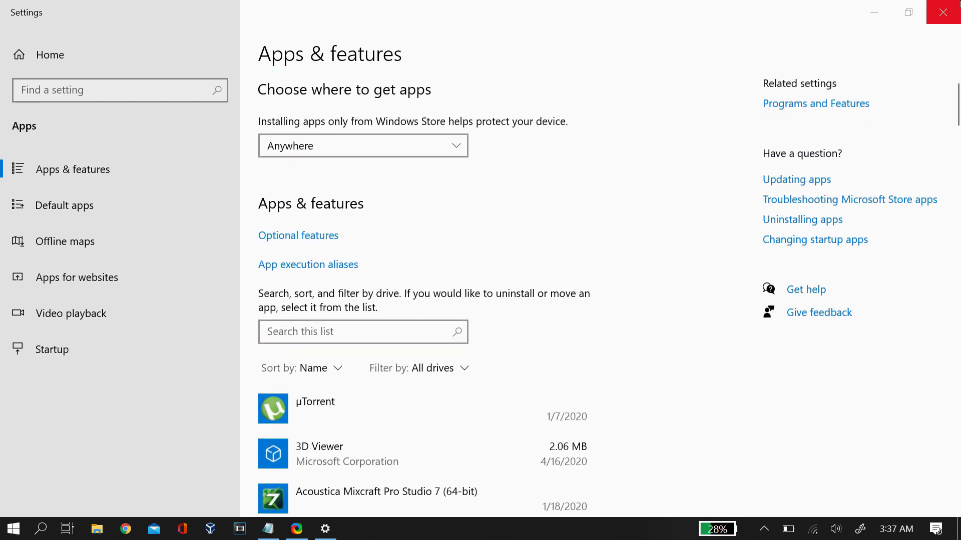
pyautogui.click(943, 12)
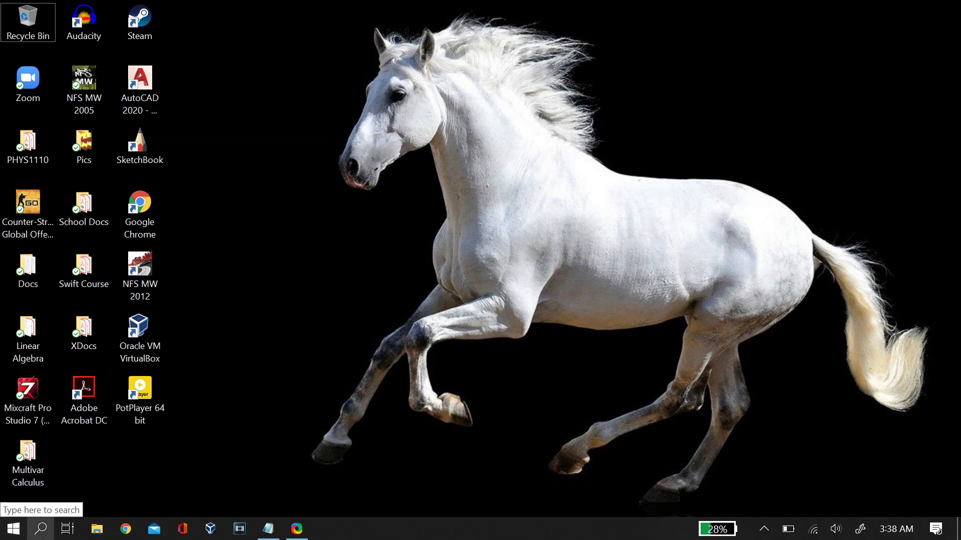
# Step: Open the Run dialog from search and launch regedit
pyautogui.click(40, 529)
pyautogui.write('run')
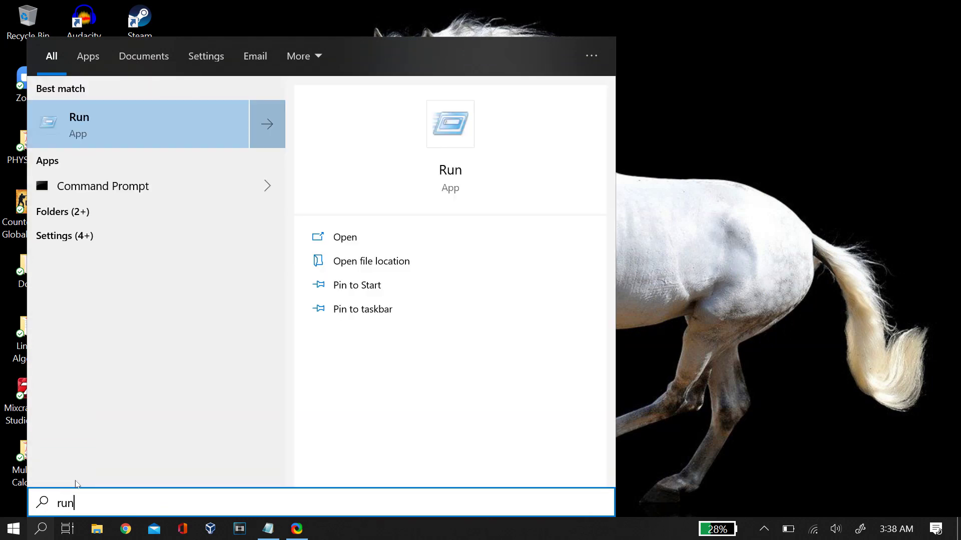
pyautogui.press('Return')
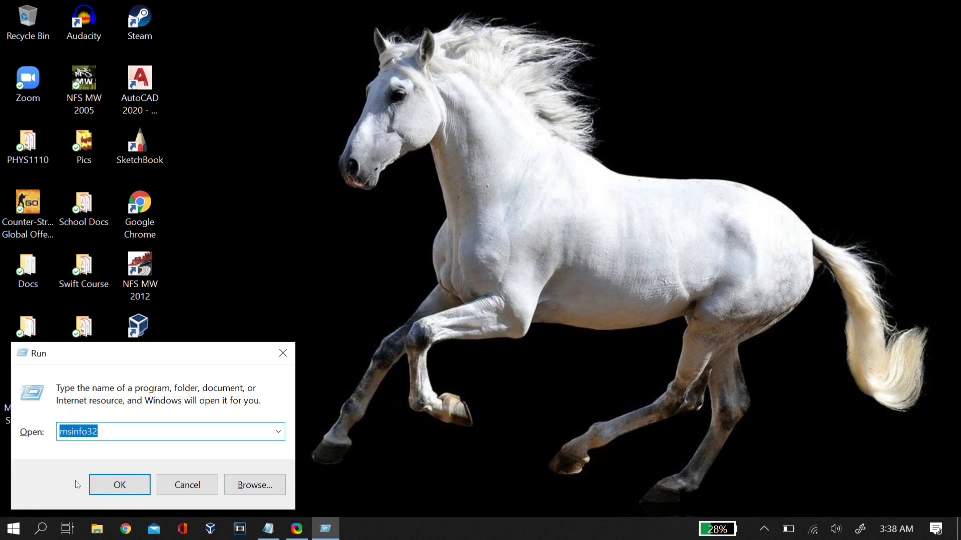
pyautogui.write('re')
pyautogui.press('Down')
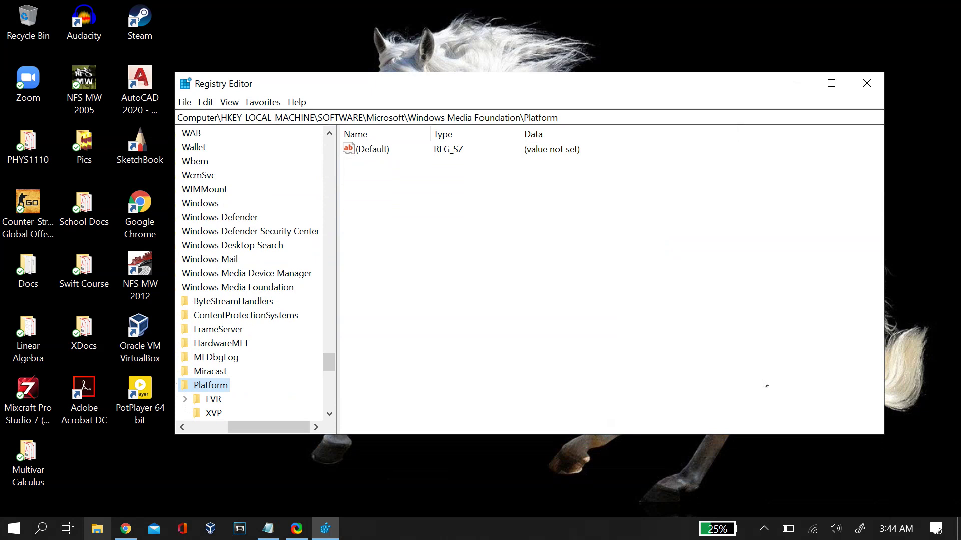
pyautogui.click(764, 528)
pyautogui.scroll(15, 250, 275)
pyautogui.click(195, 176)
pyautogui.click(194, 175)
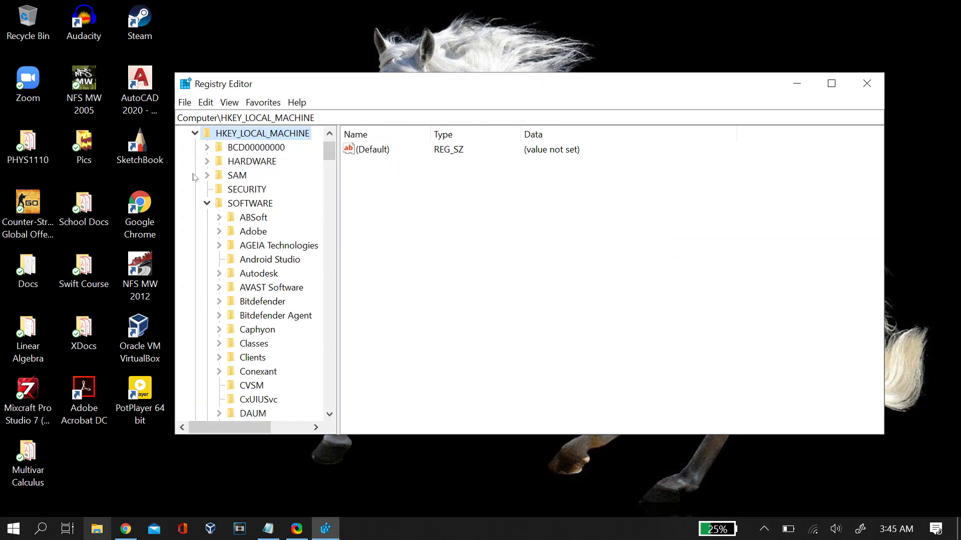
pyautogui.click(207, 204)
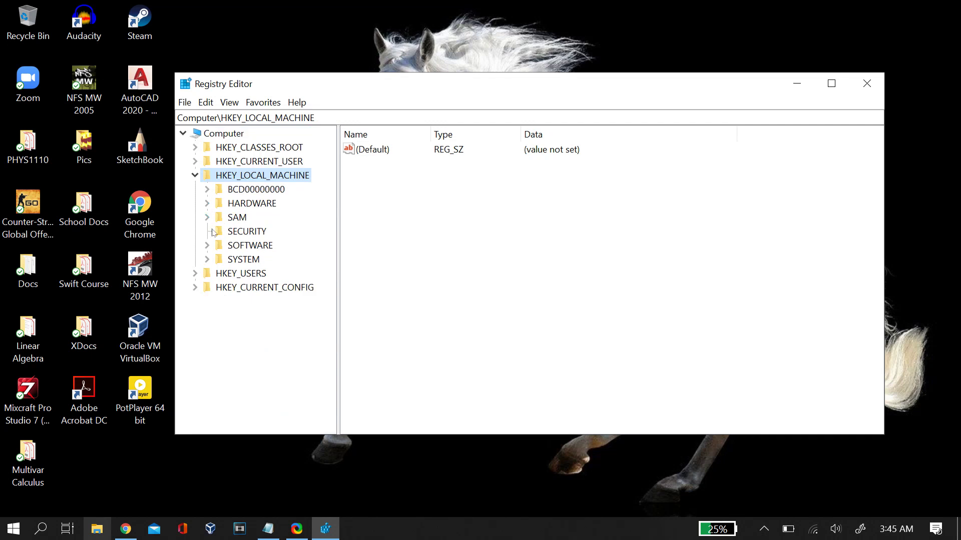
pyautogui.click(209, 246)
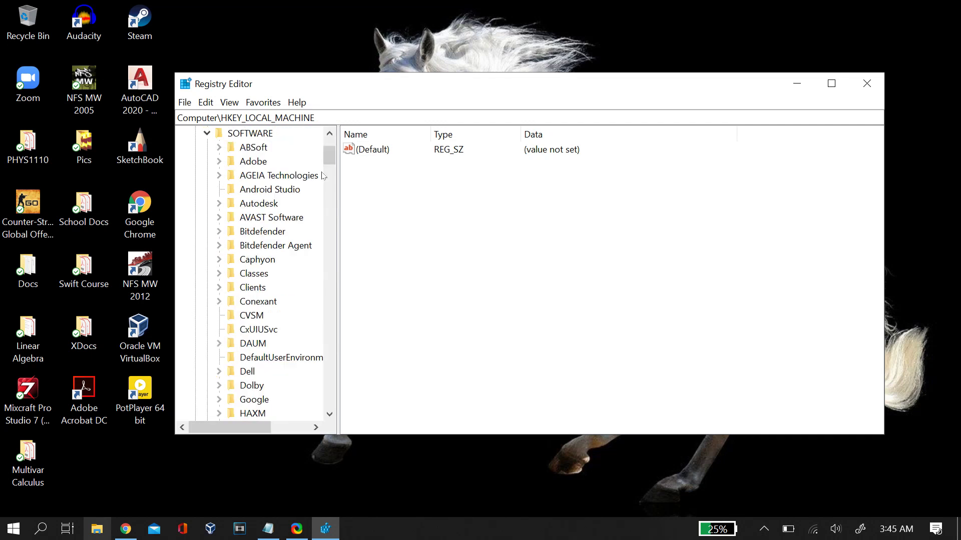
pyautogui.moveTo(330, 161); pyautogui.dragTo(334, 181)
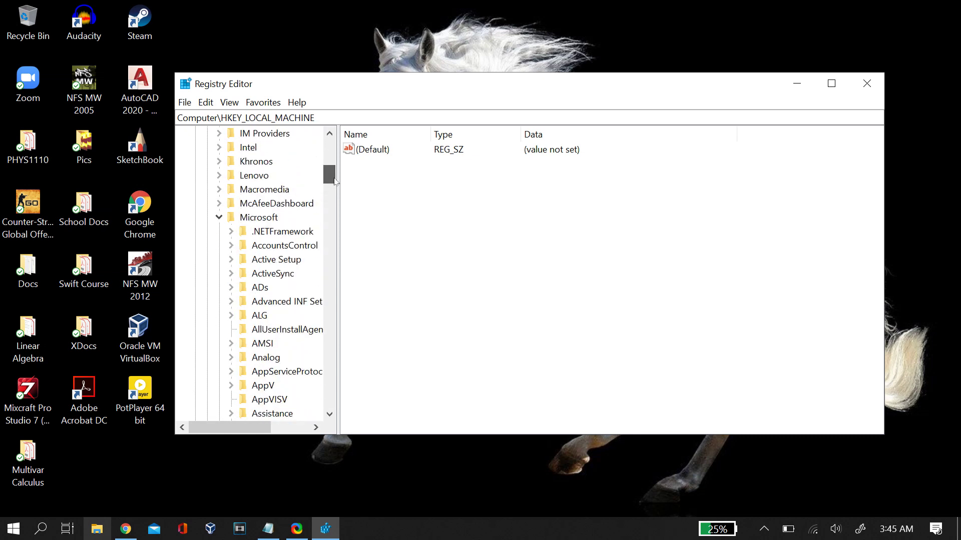
pyautogui.click(220, 218)
pyautogui.click(220, 219)
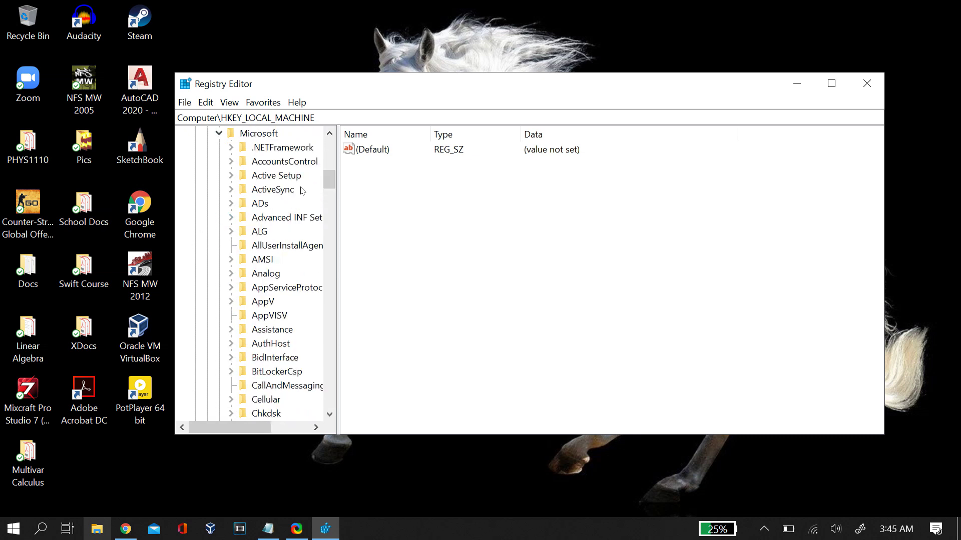
pyautogui.moveTo(330, 186); pyautogui.dragTo(331, 367)
pyautogui.click(231, 217)
pyautogui.click(231, 218)
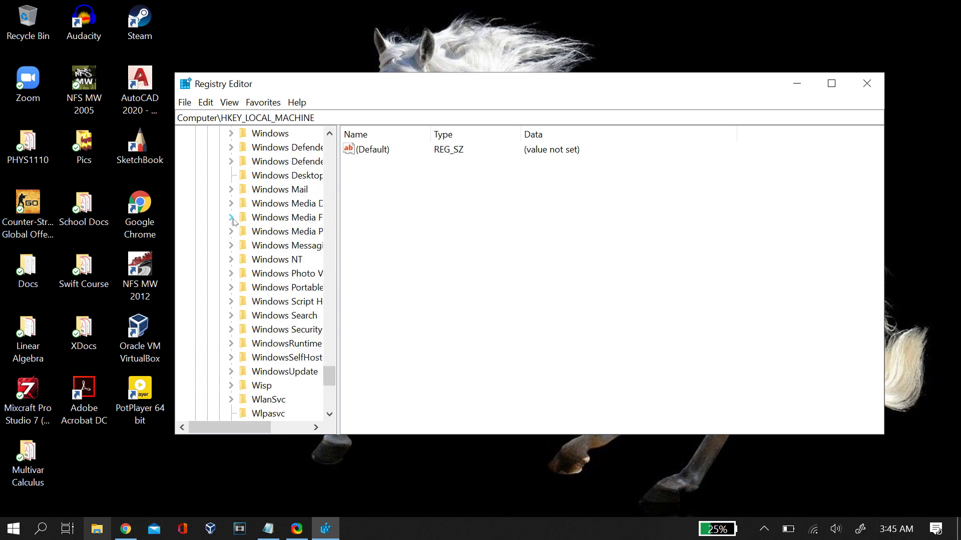
pyautogui.moveTo(239, 423); pyautogui.dragTo(259, 425)
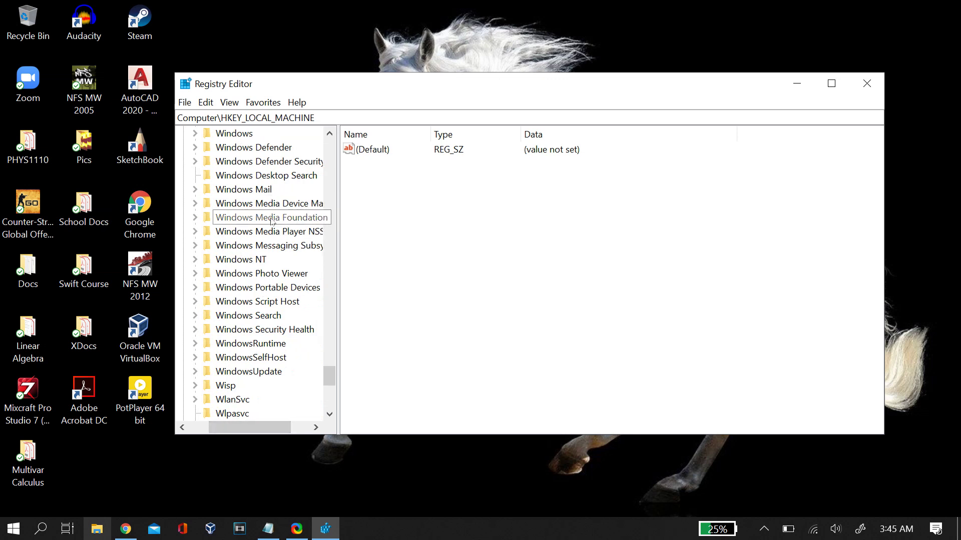
pyautogui.click(196, 217)
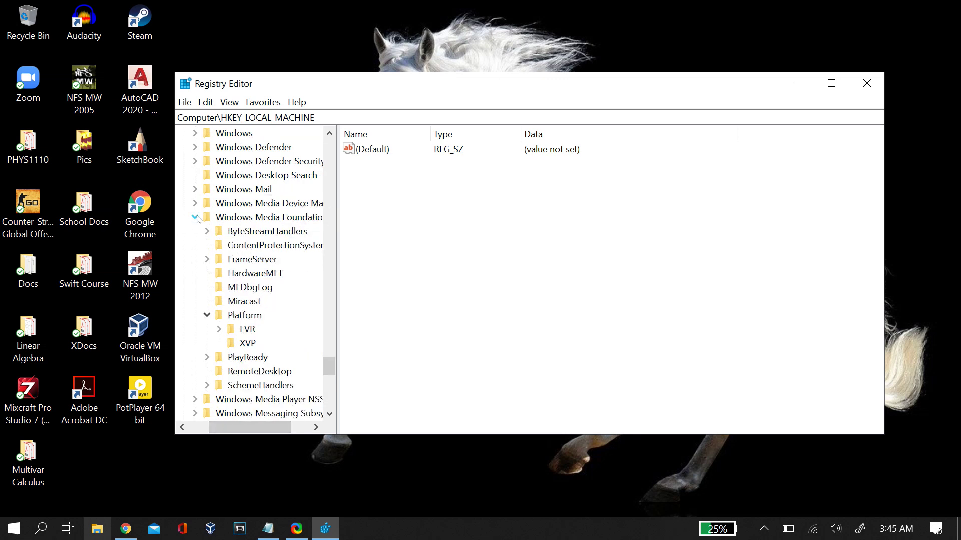
pyautogui.click(245, 315)
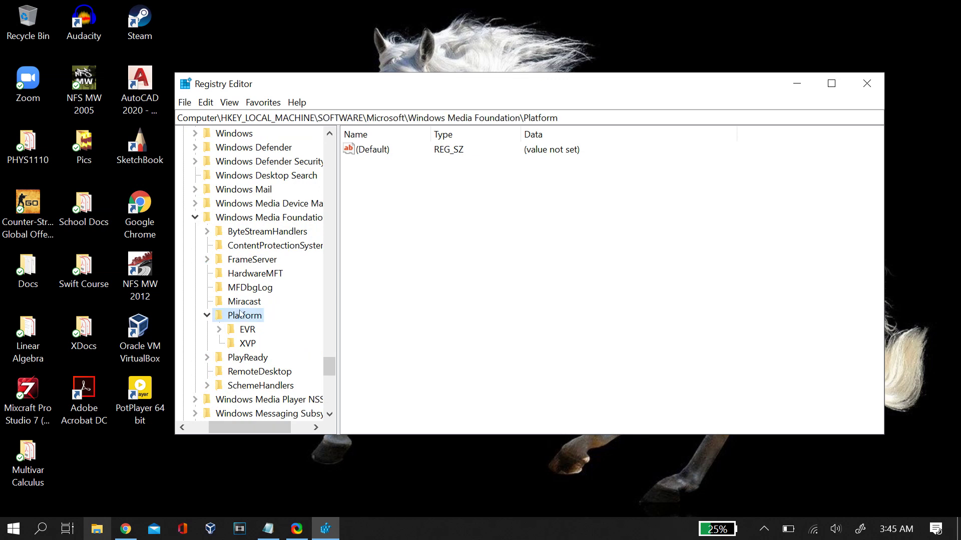
# Step: Create a new DWORD (32-bit) value named EnableFrameServerMode under Platform
pyautogui.rightClick(477, 242)
pyautogui.moveTo(505, 247)
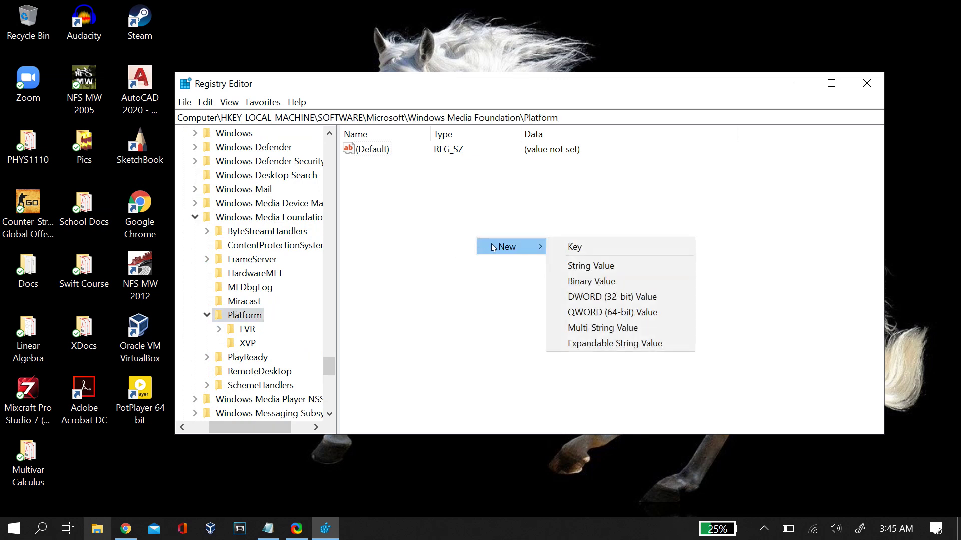
pyautogui.click(602, 299)
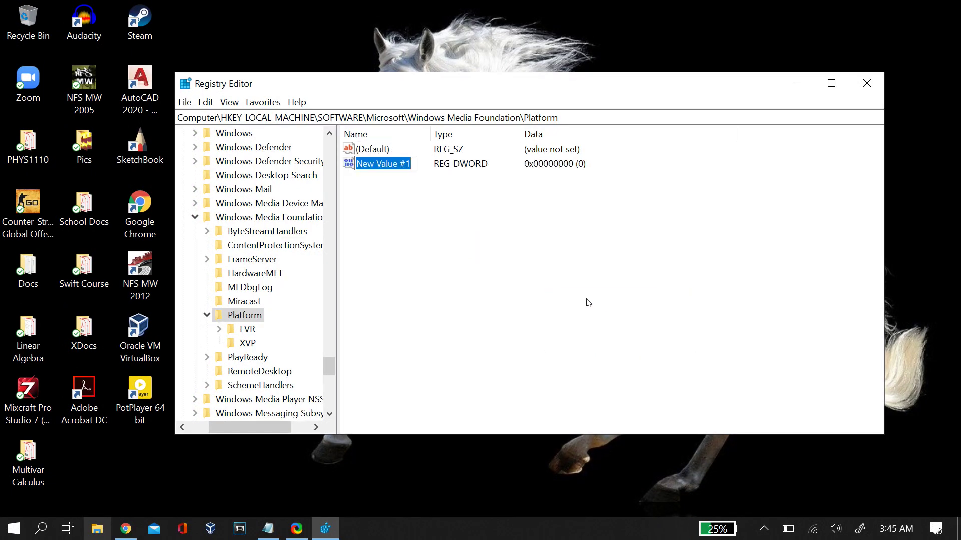
pyautogui.press('BackSpace')
pyautogui.write('EnableFrameServerMode')
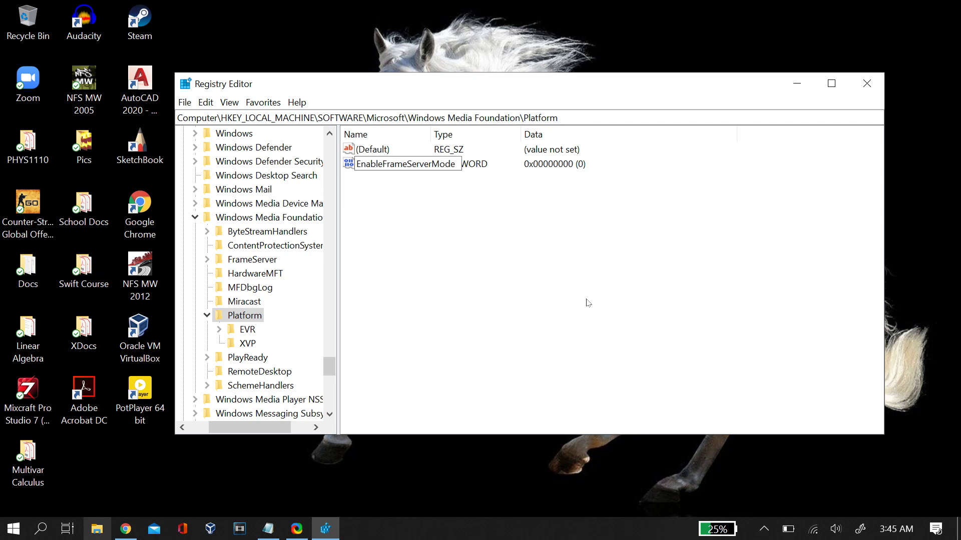
pyautogui.press('Return')
# Step: Set the EnableFrameServerMode value data to 0
pyautogui.rightClick(406, 166)
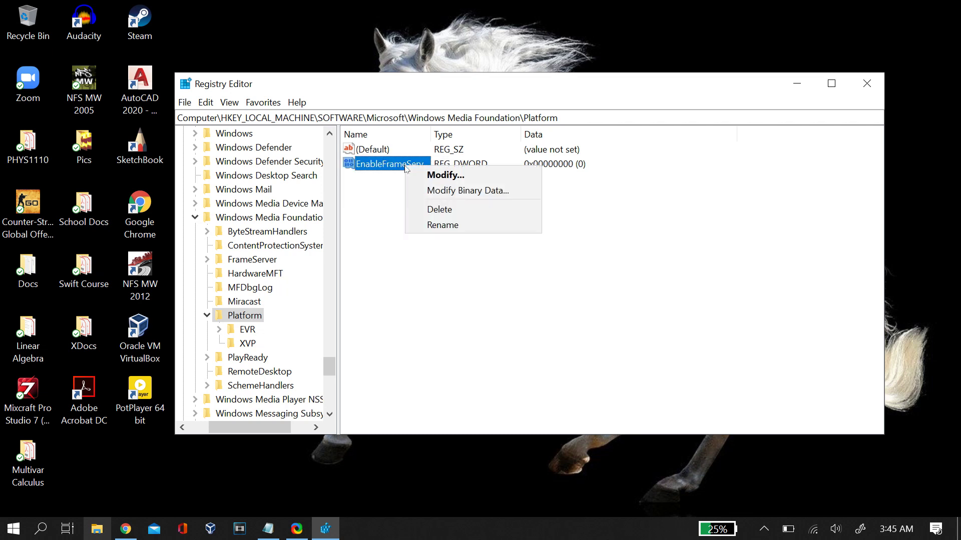
pyautogui.click(415, 177)
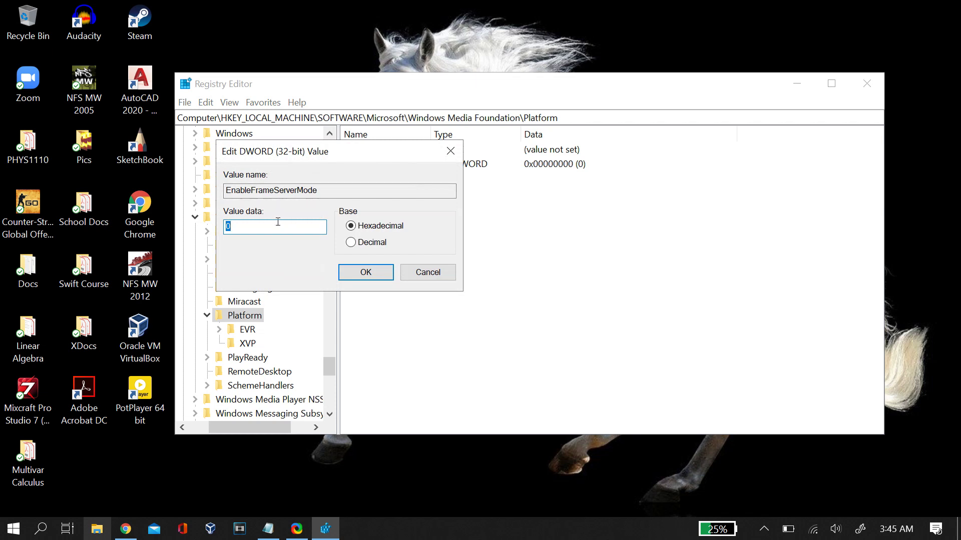
pyautogui.write('0')
pyautogui.press('BackSpace')
pyautogui.write('1')
pyautogui.press('BackSpace')
pyautogui.write('0')
# Step: Confirm EnableFrameServerMode data 0, then close Registry Editor with Alt+F4
pyautogui.click(343, 272)
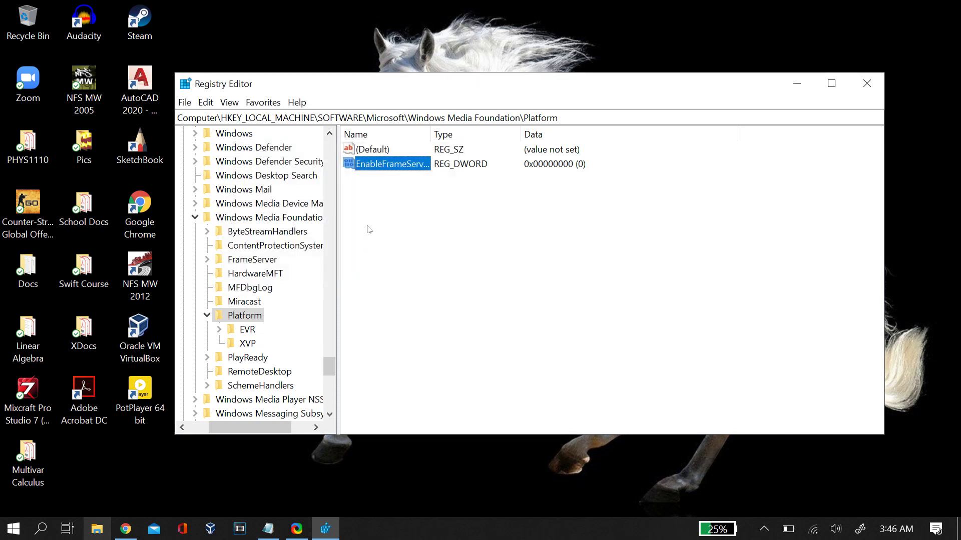
pyautogui.click(385, 204)
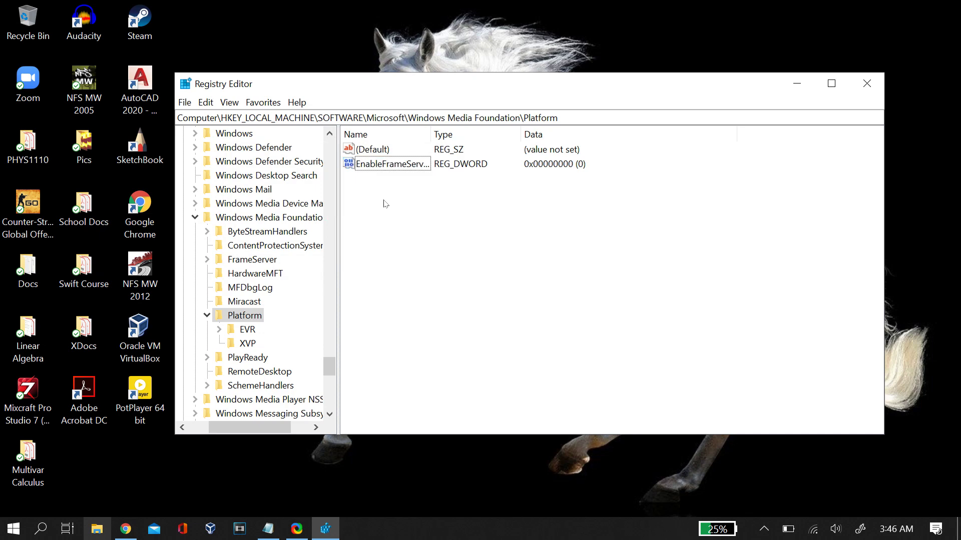
pyautogui.hotkey('alt', 'F4')
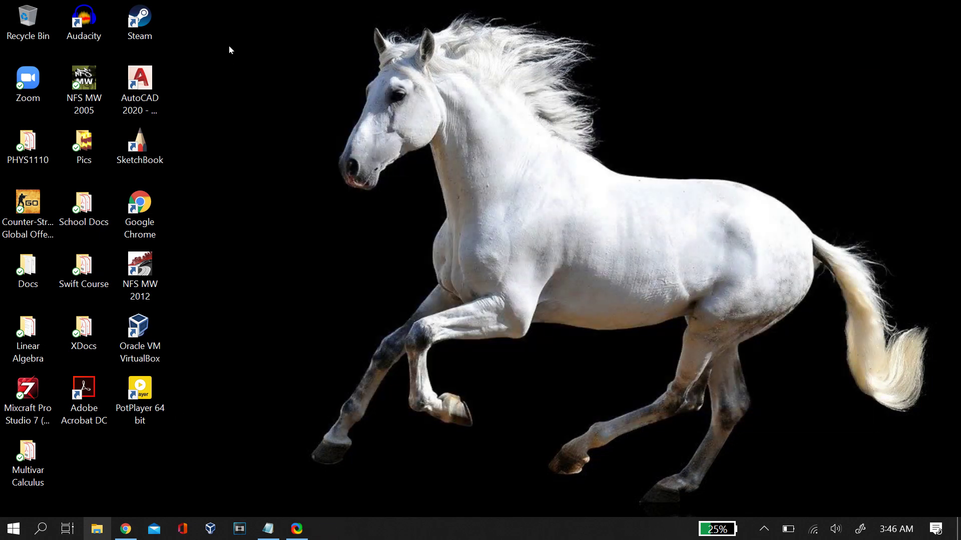